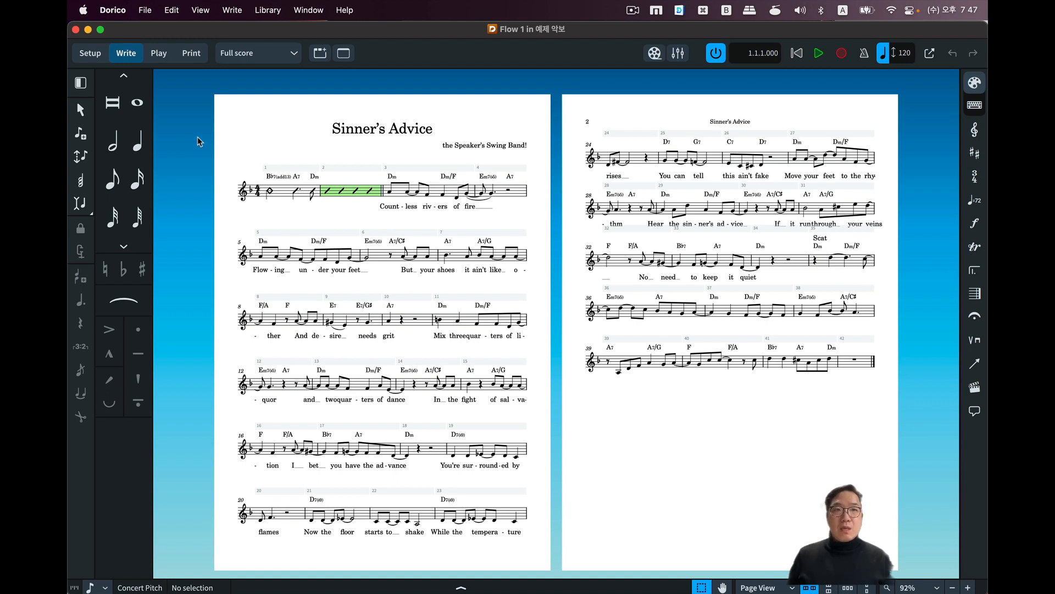
View the program's version information and close it again.
click(123, 11)
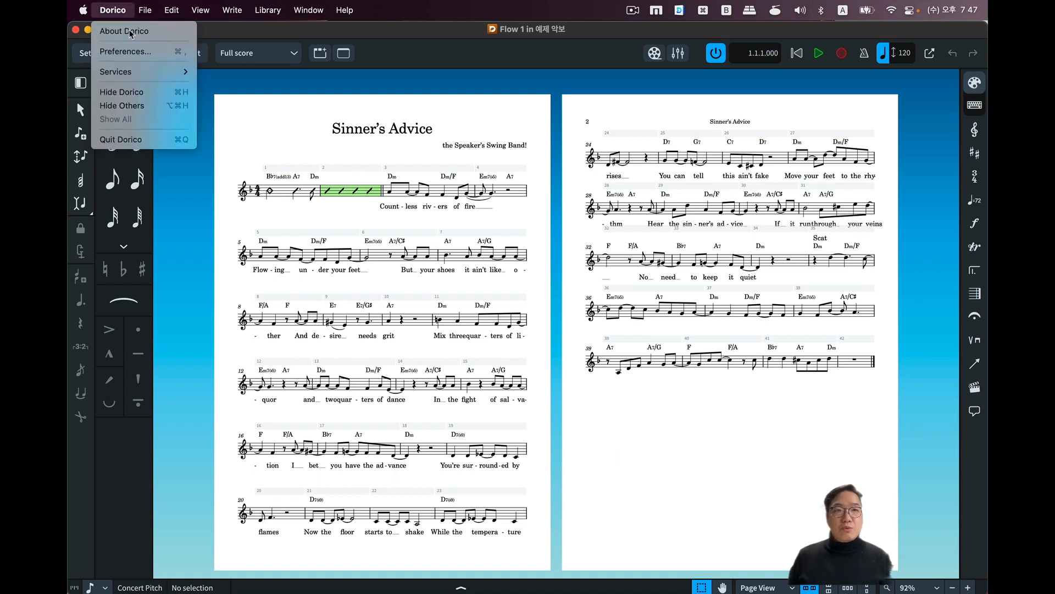
click(124, 31)
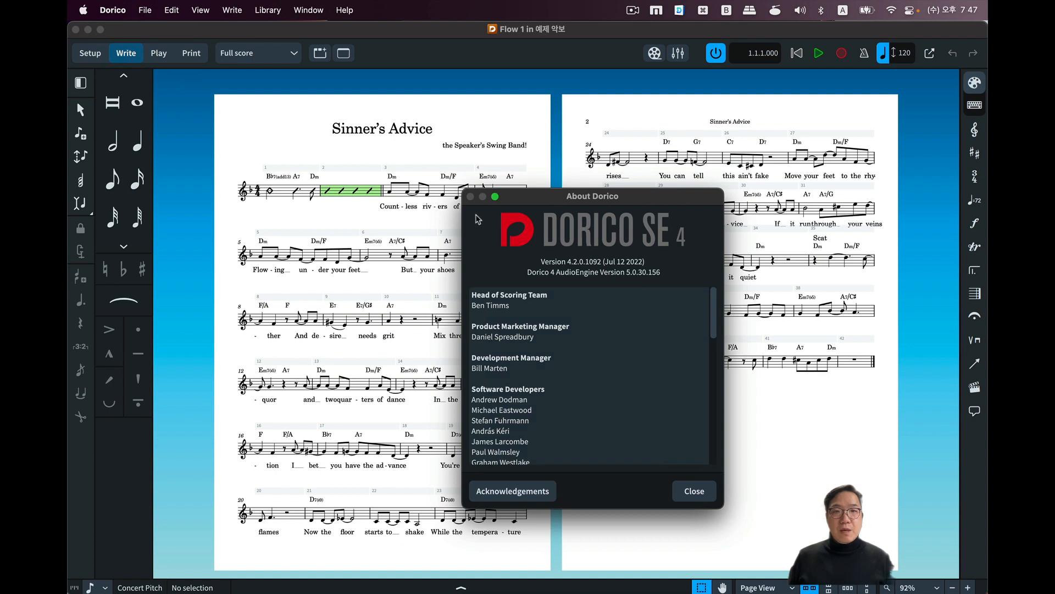
click(694, 491)
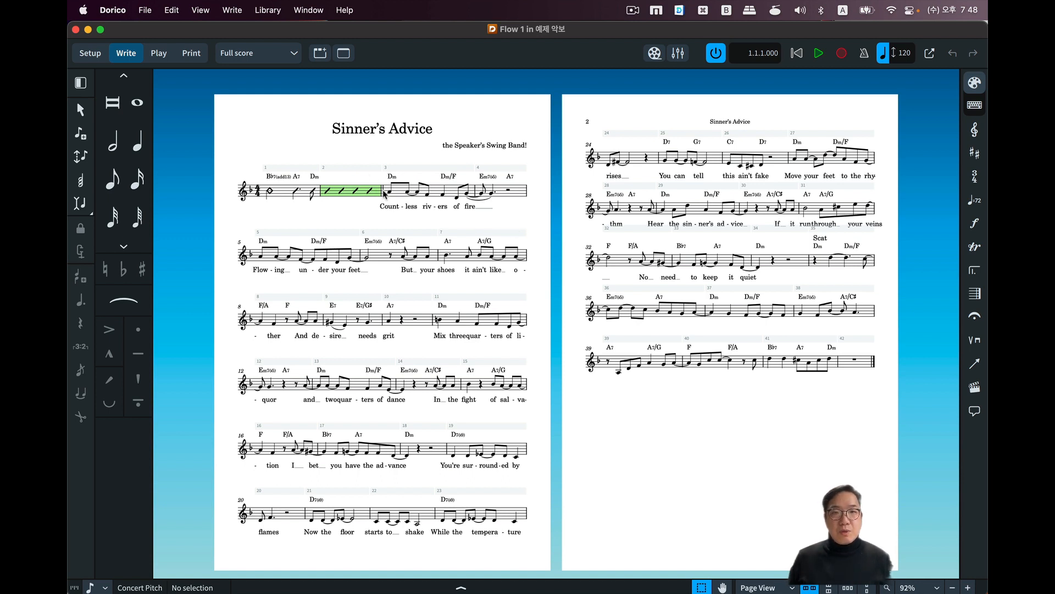
Examine the opening systems of the score up close, from the title through the bars of the first verse.
scroll(419, 250, up, 10)
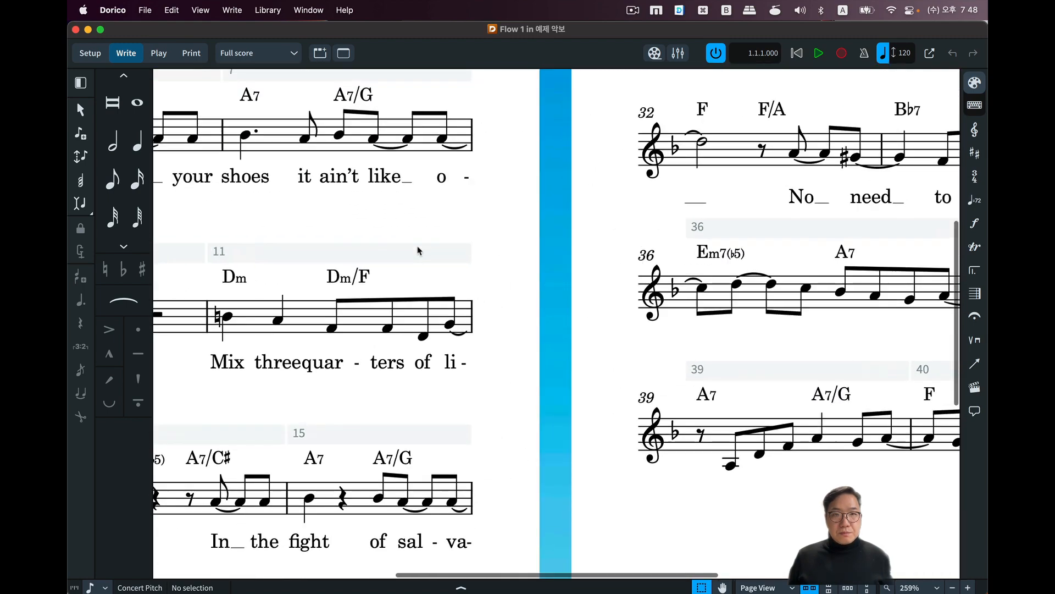
scroll(419, 250, up, 8)
scroll(419, 250, left, 6)
scroll(440, 286, left, 6)
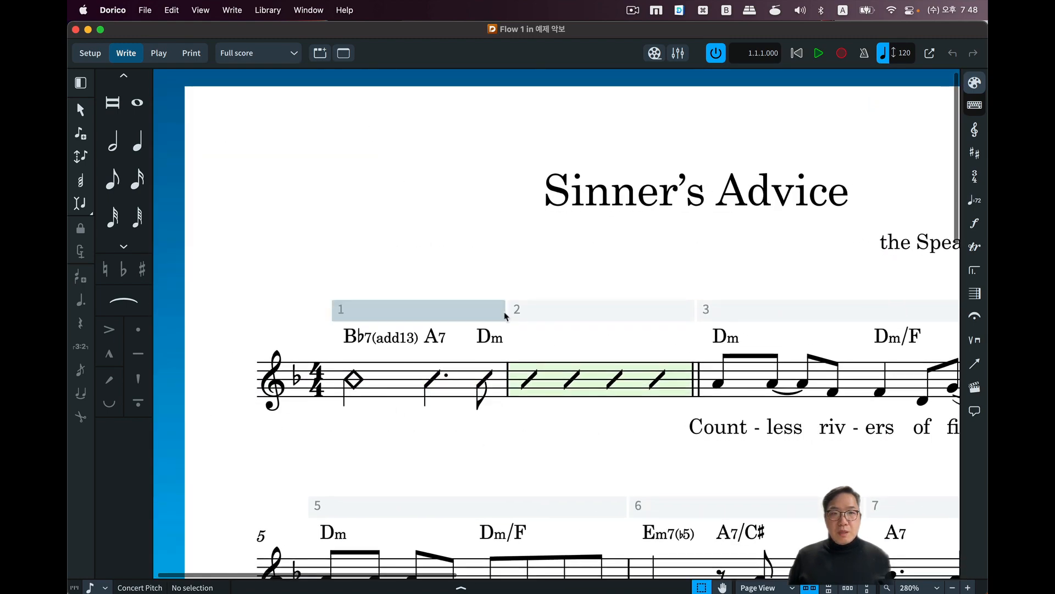
scroll(434, 404, right, 3)
scroll(434, 404, down, 1)
scroll(440, 401, down, 5)
scroll(440, 401, right, 1)
scroll(563, 235, down, 3)
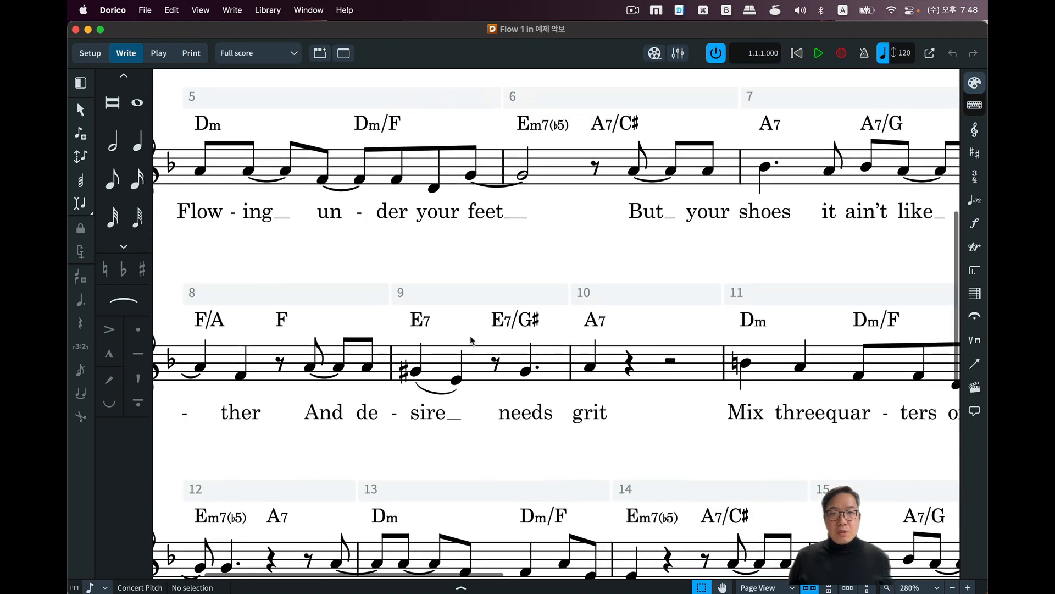
scroll(563, 236, up, 3)
scroll(563, 236, up, 5)
scroll(566, 236, down, 2)
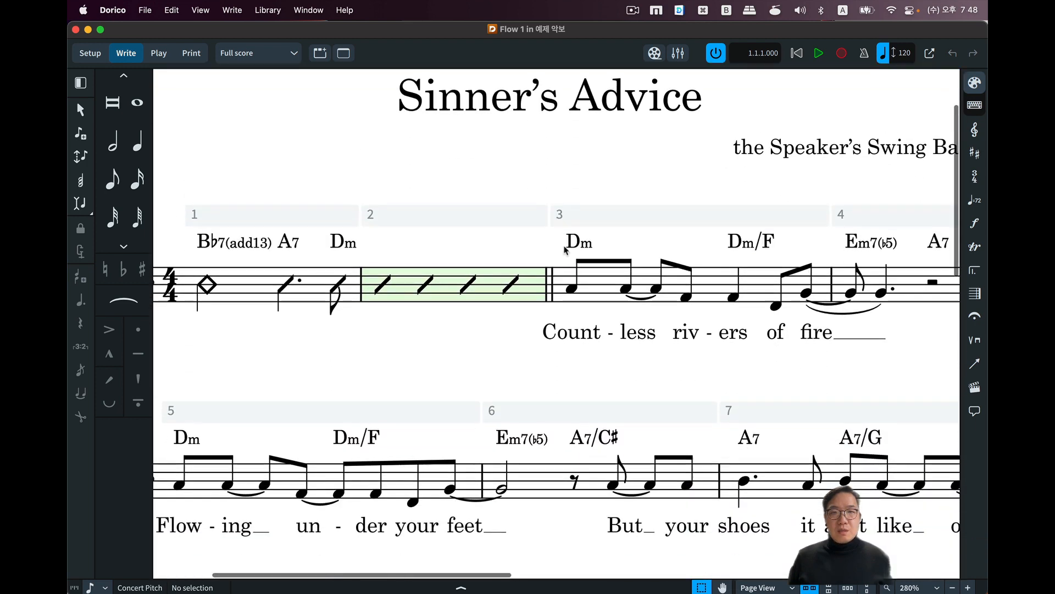
Select the double barline before bar 3 and look up the System Break command with the help search for "system".
click(551, 293)
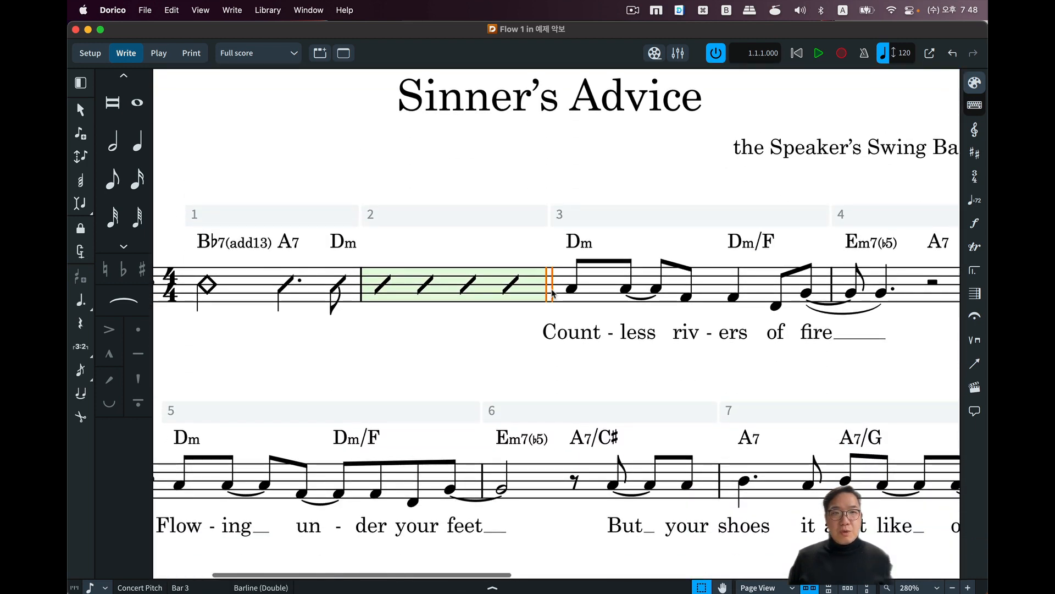
click(344, 11)
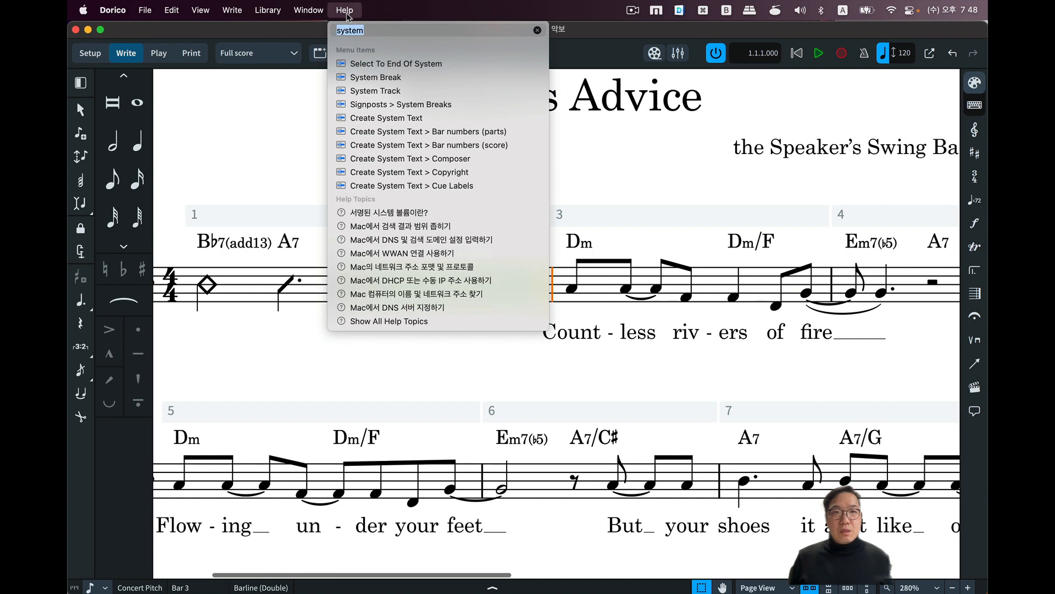
mouse_move(379, 81)
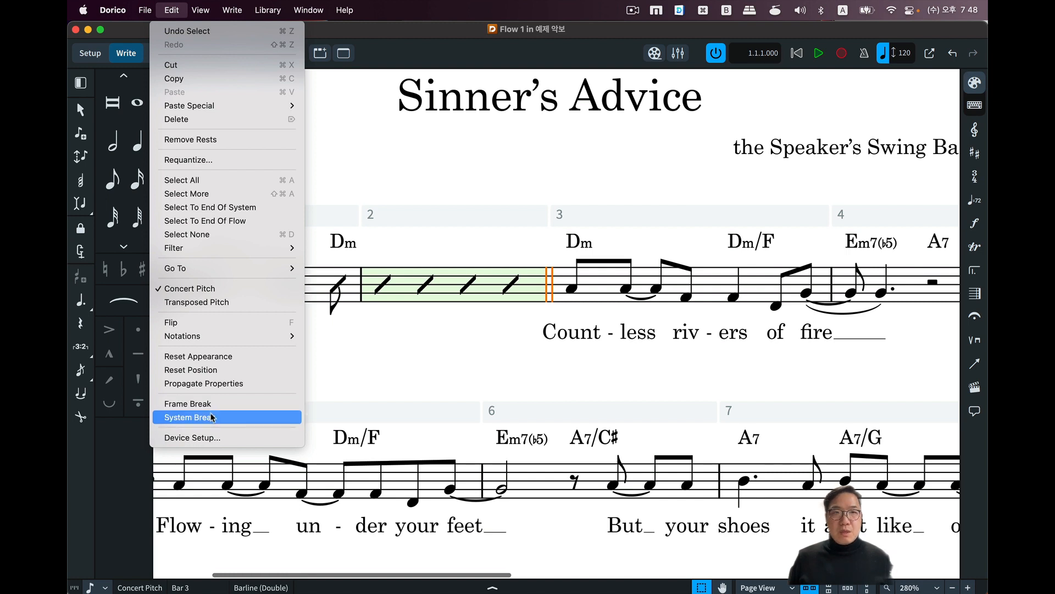
click(360, 131)
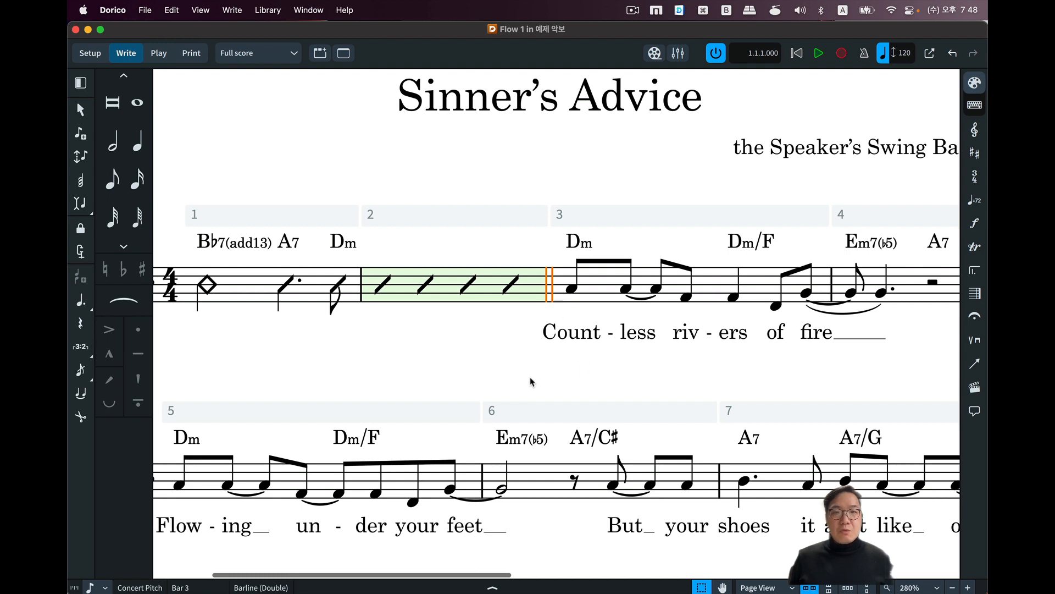
click(538, 248)
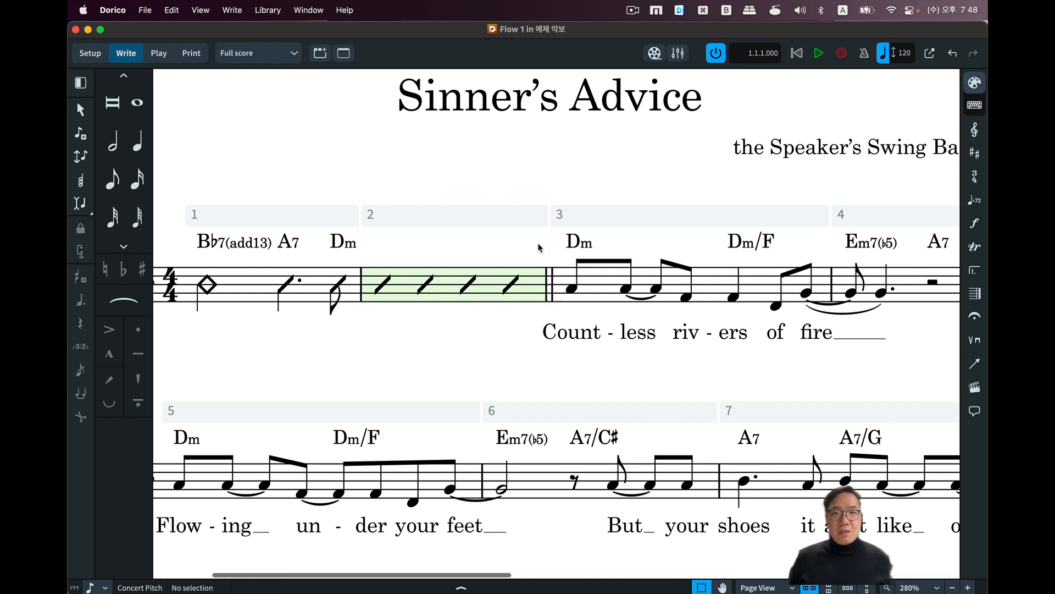
Insert a system break at the double barline between bars 2 and 3.
click(550, 279)
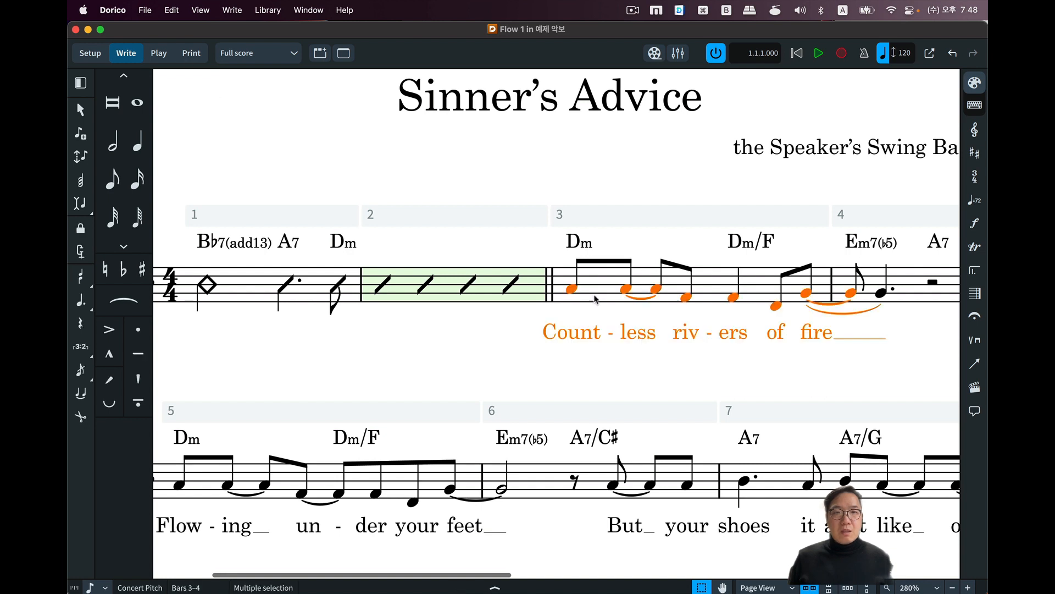
click(527, 251)
click(549, 282)
click(541, 297)
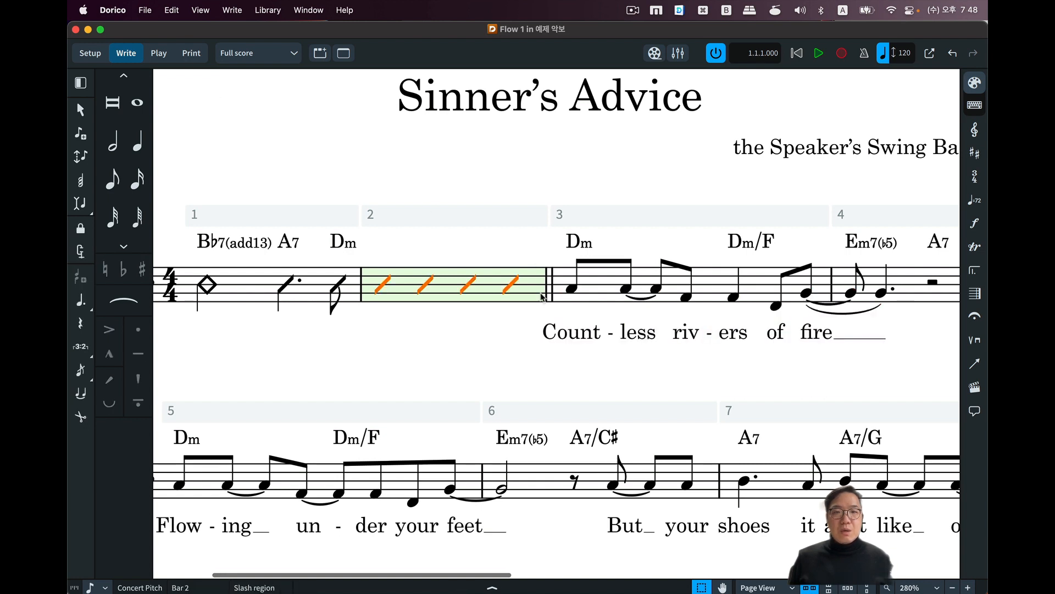
click(550, 299)
click(543, 296)
click(550, 301)
click(548, 299)
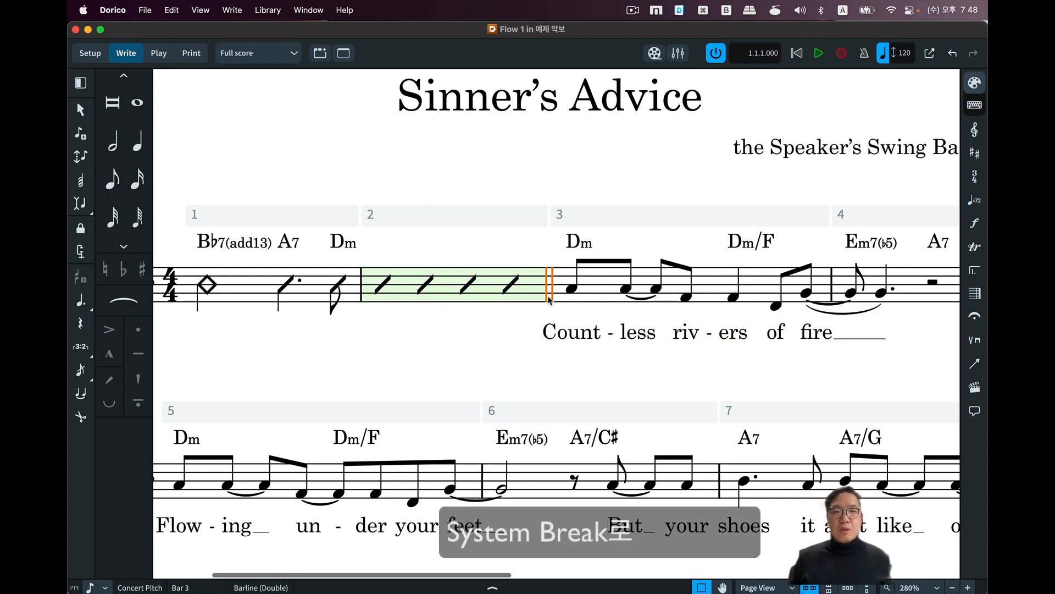
click(170, 9)
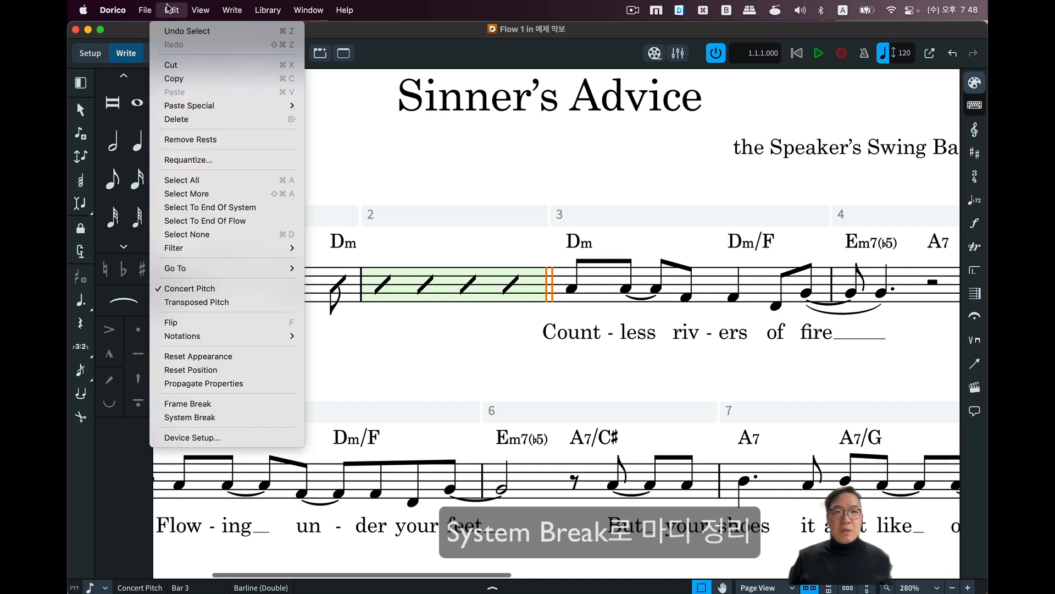
click(250, 418)
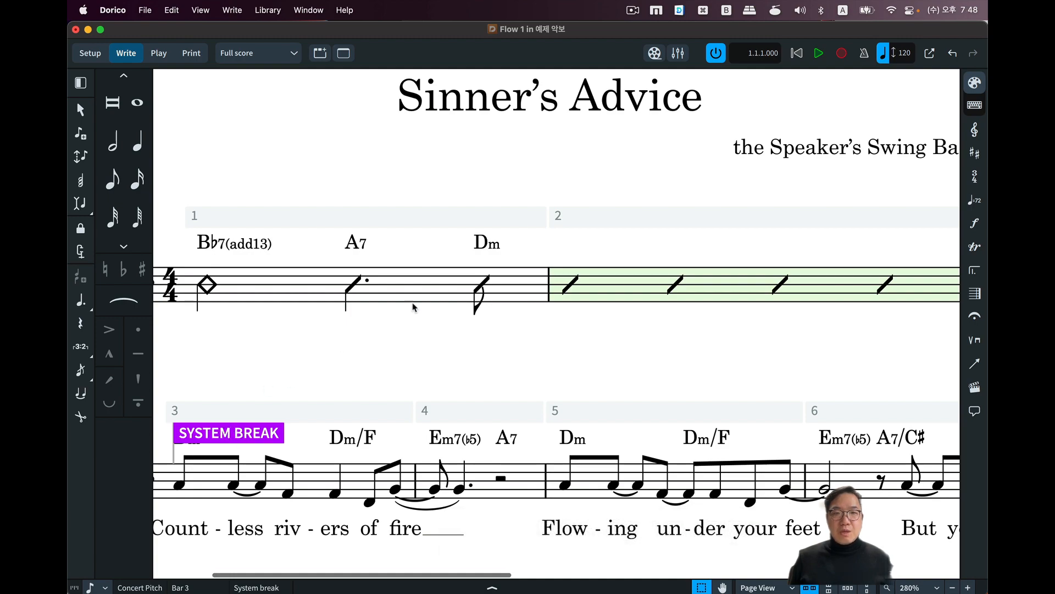
Examine how the bars are distributed across the systems and both pages after the system break at bar 3.
scroll(413, 353, down, 5)
scroll(413, 354, down, 4)
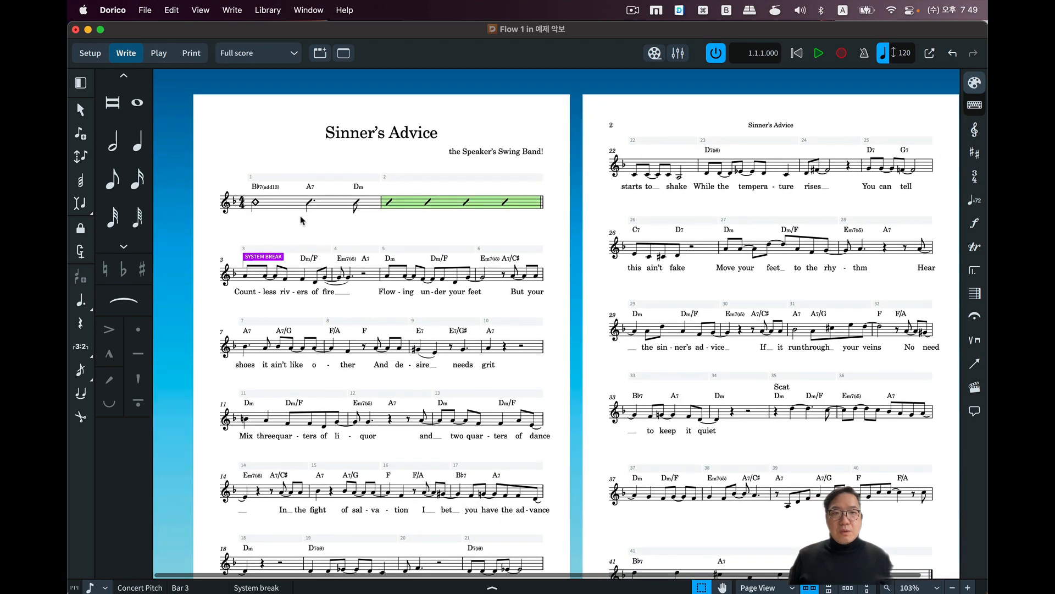
scroll(317, 287, up, 5)
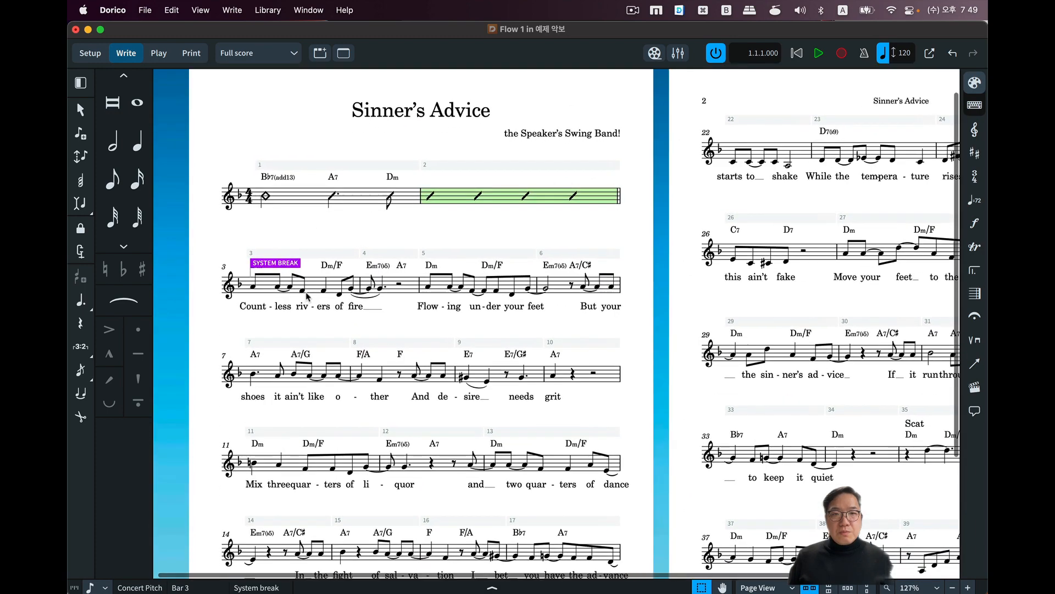
scroll(306, 296, up, 5)
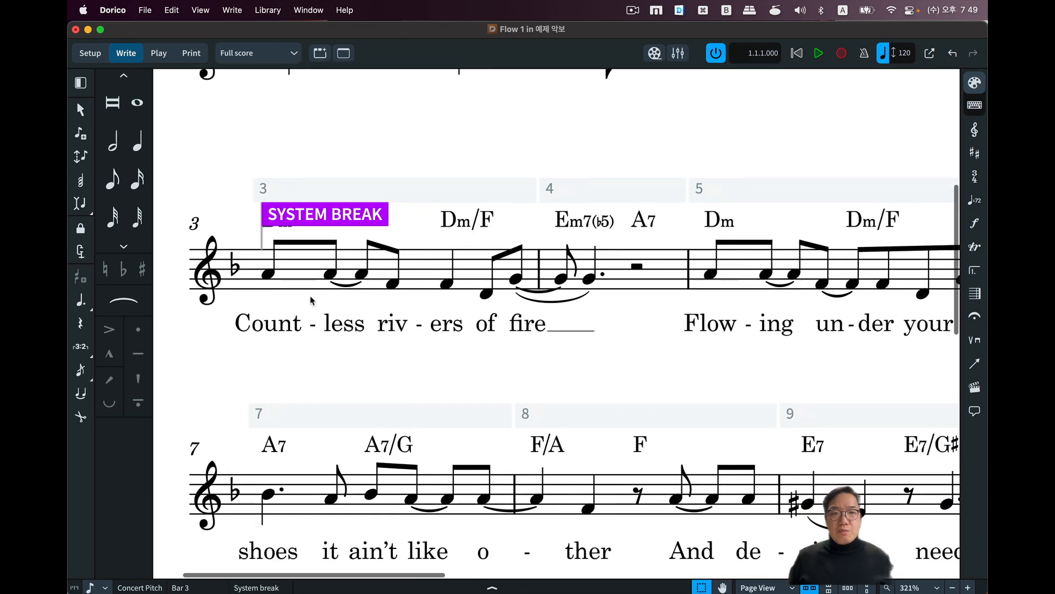
scroll(354, 305, left, 3)
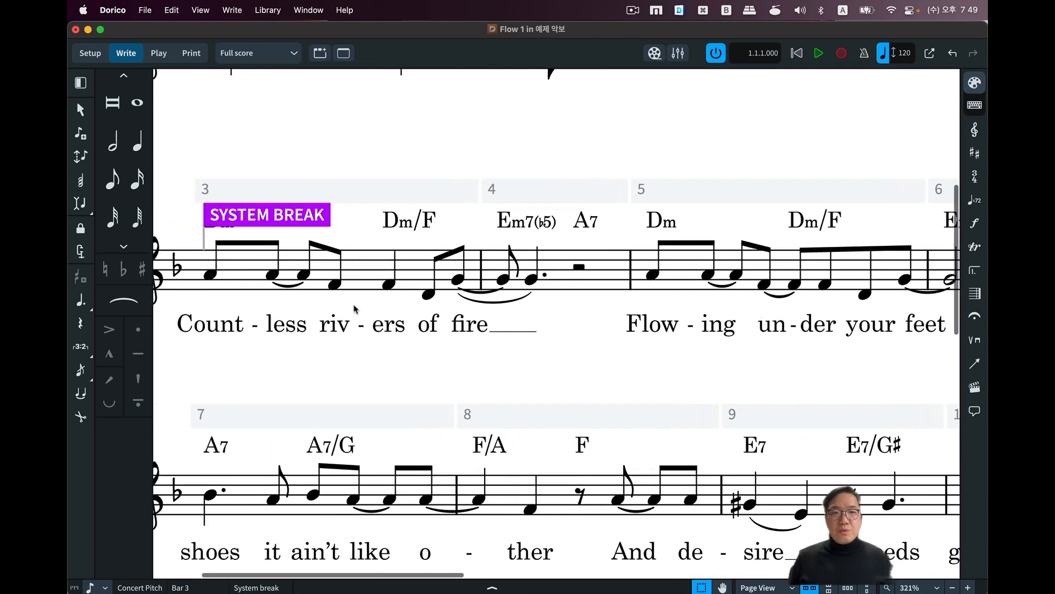
scroll(415, 300, right, 3)
scroll(522, 280, down, 2)
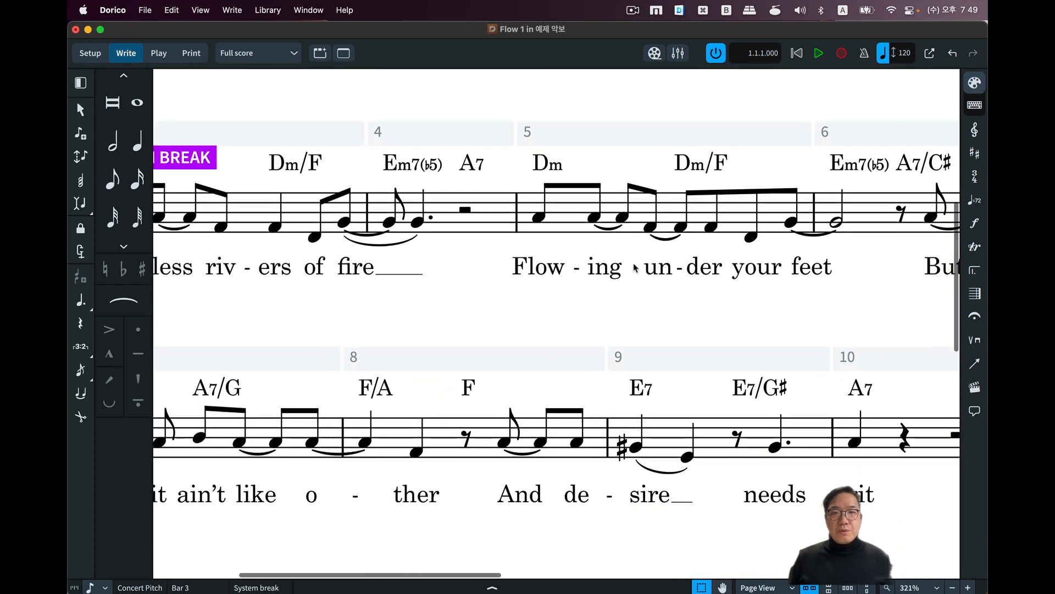
scroll(623, 257, down, 8)
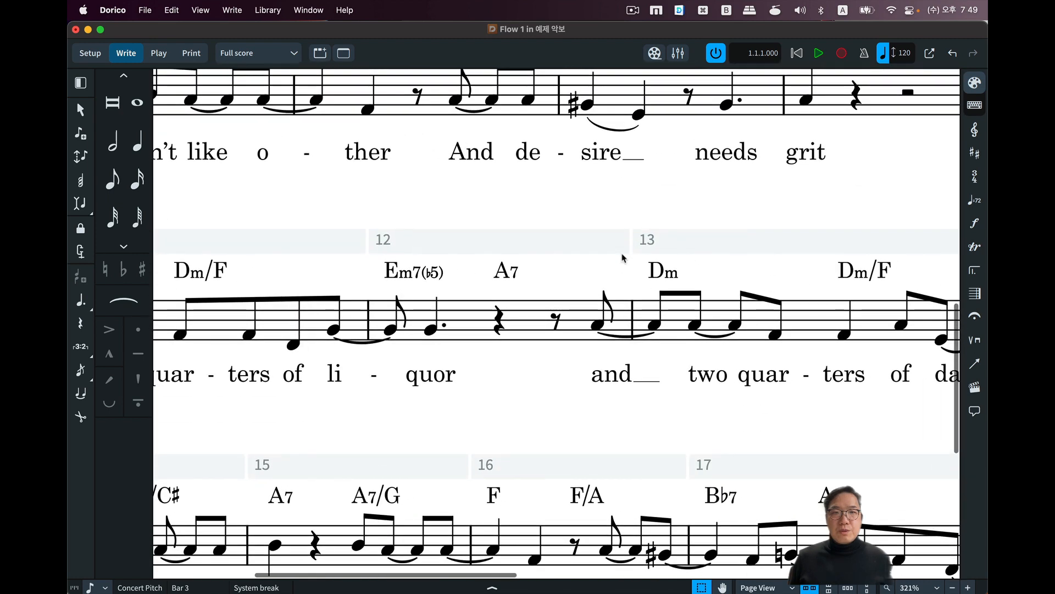
scroll(584, 190, down, 5)
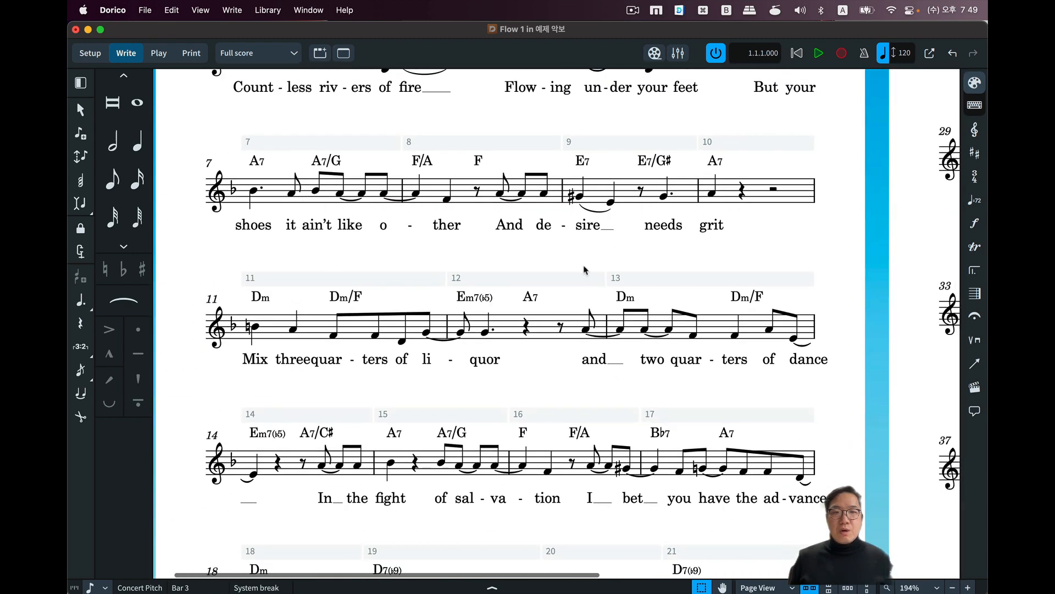
scroll(584, 297, up, 2)
scroll(594, 303, down, 3)
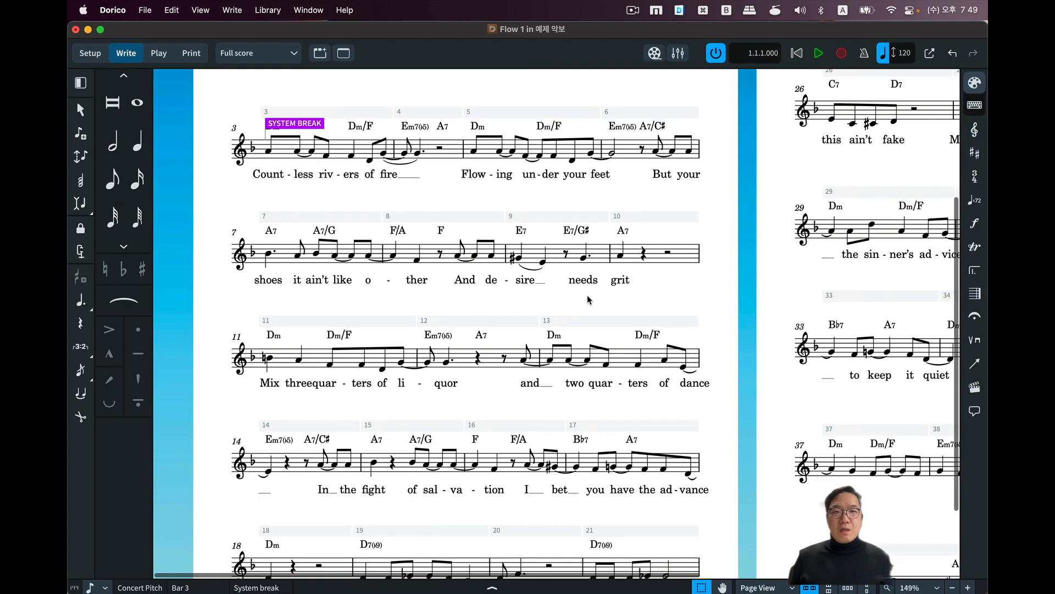
scroll(605, 308, up, 2)
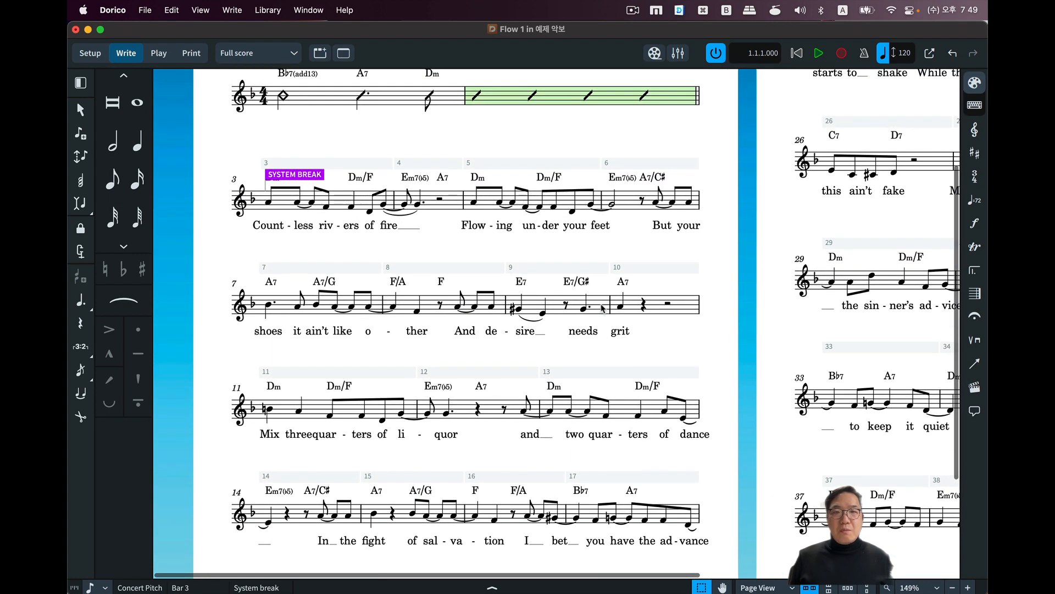
click(521, 244)
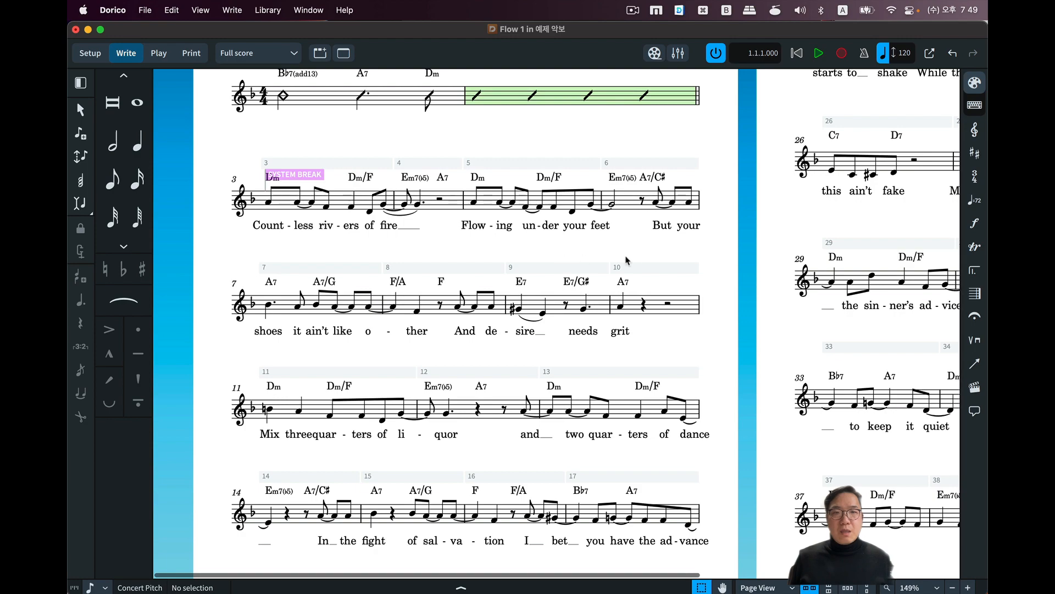
scroll(695, 245, down, 3)
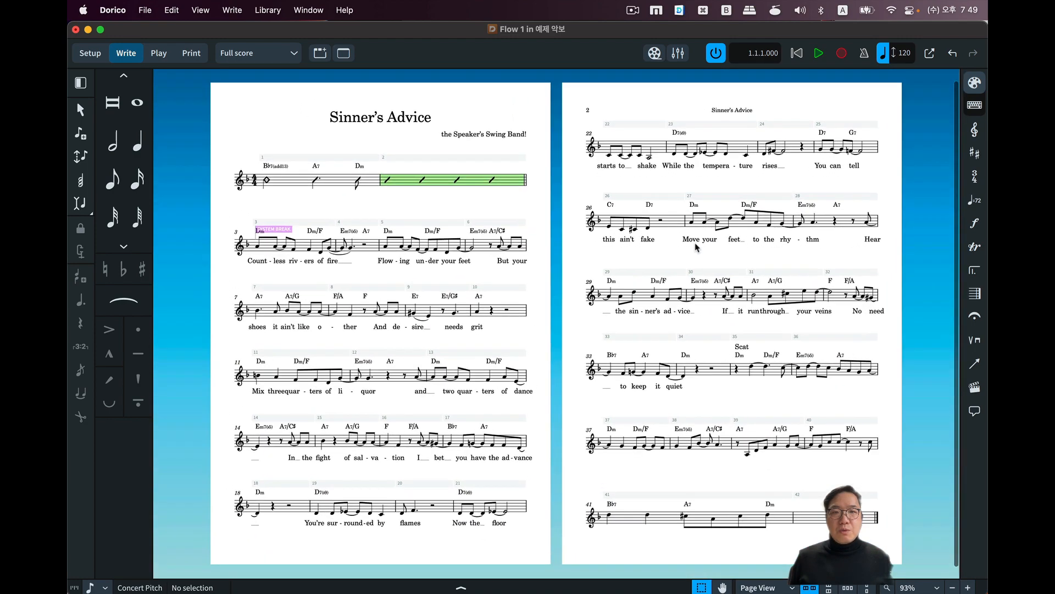
scroll(695, 247, up, 1)
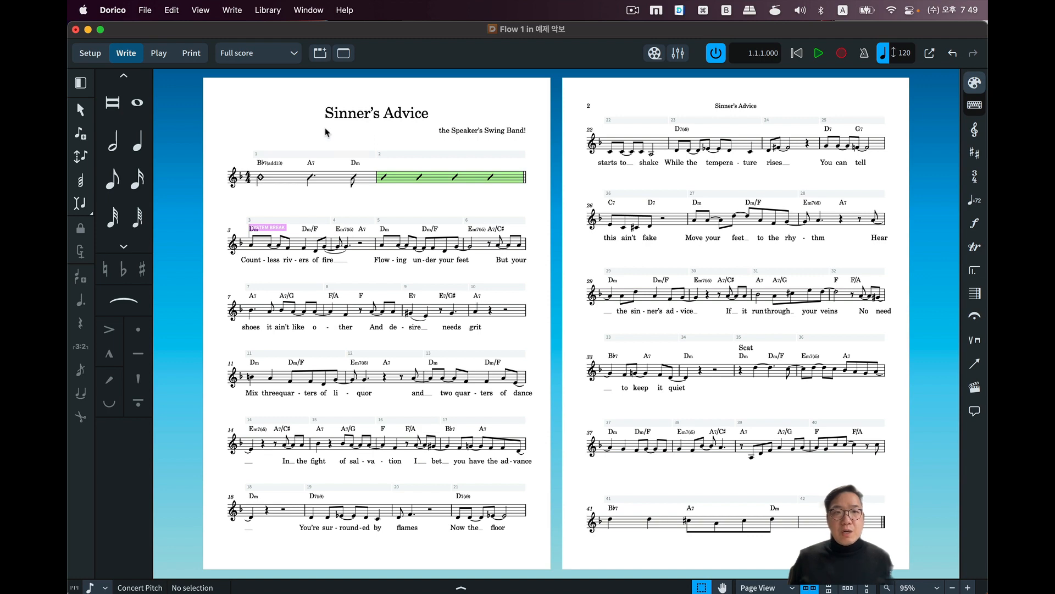
Open Layout Options and look through the available rastral sizes in the page setup.
click(282, 17)
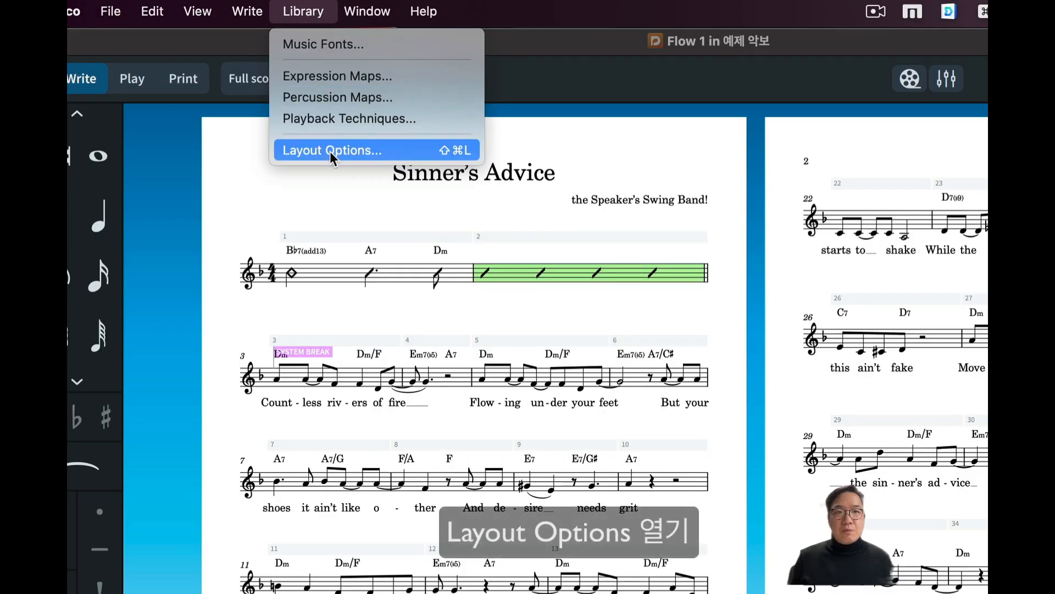
click(330, 150)
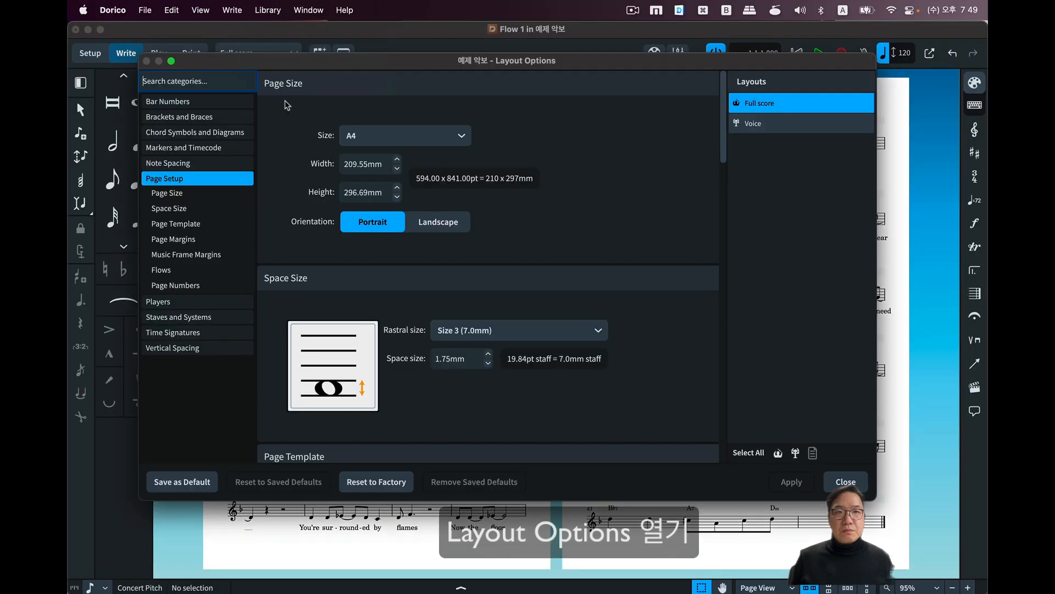
drag(471, 64, 358, 89)
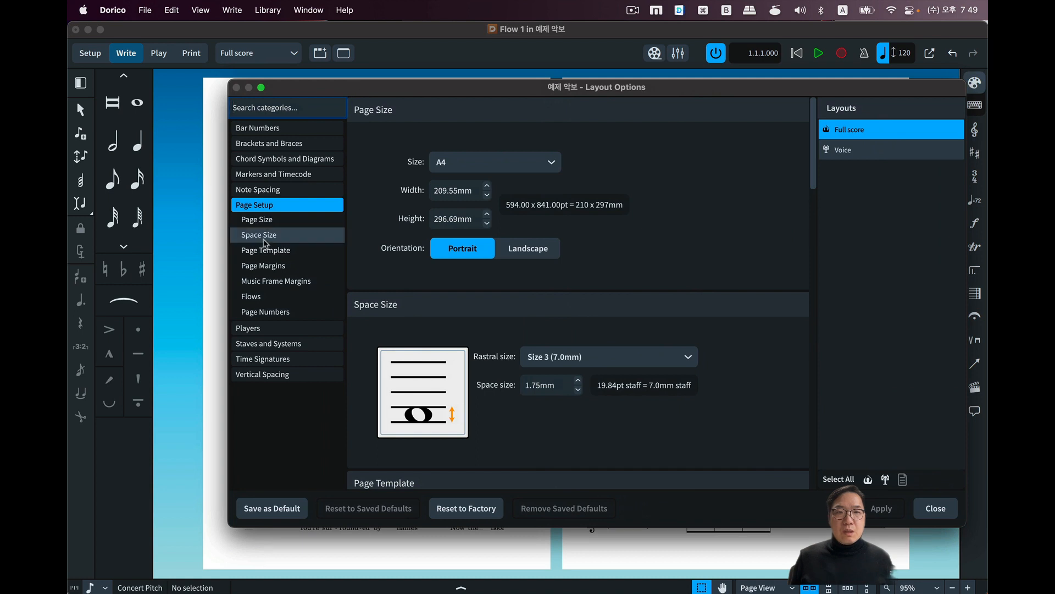
click(264, 208)
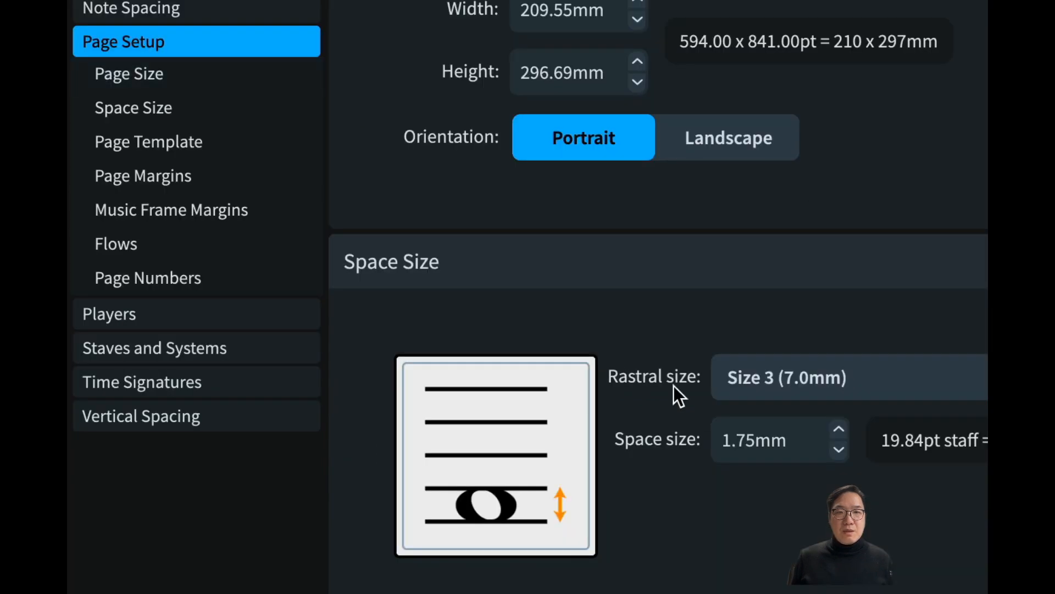
click(545, 359)
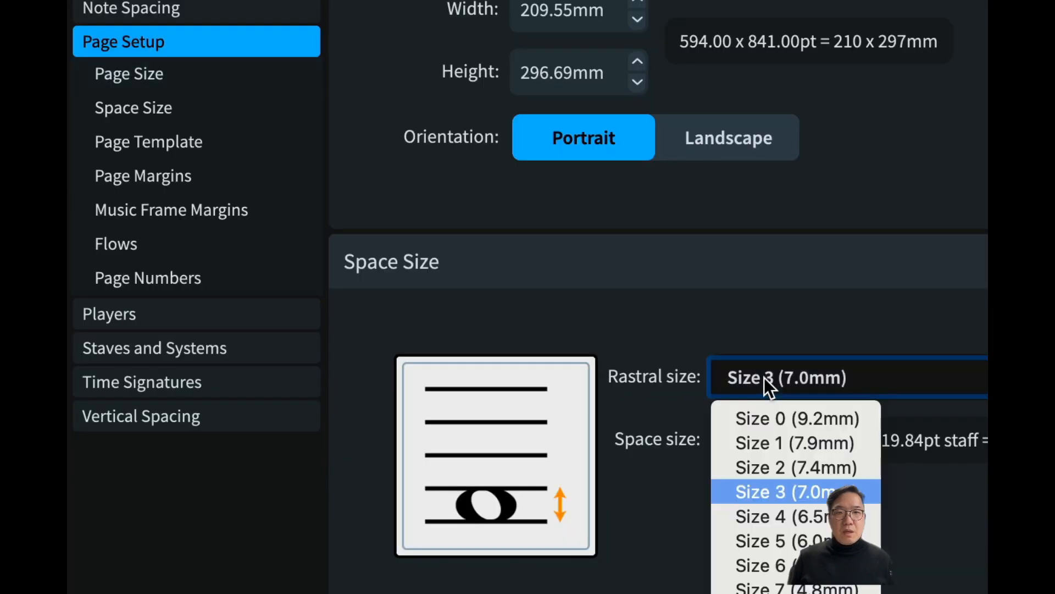
click(618, 380)
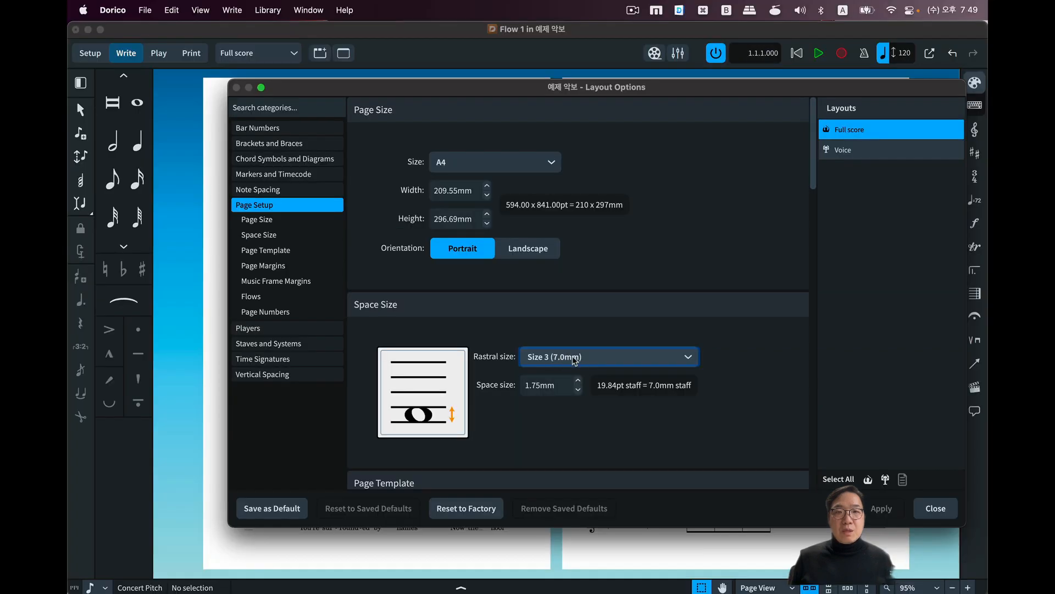
Set the full score's rastral size to Size 5 (6.0mm), apply it and uncover the first page of the score.
drag(405, 97, 738, 88)
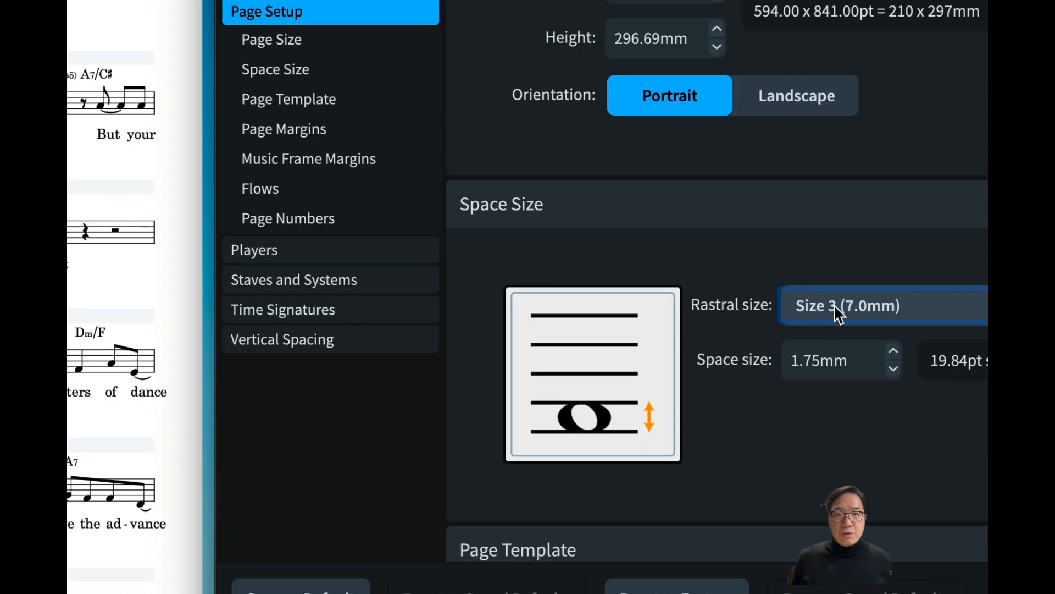
click(880, 348)
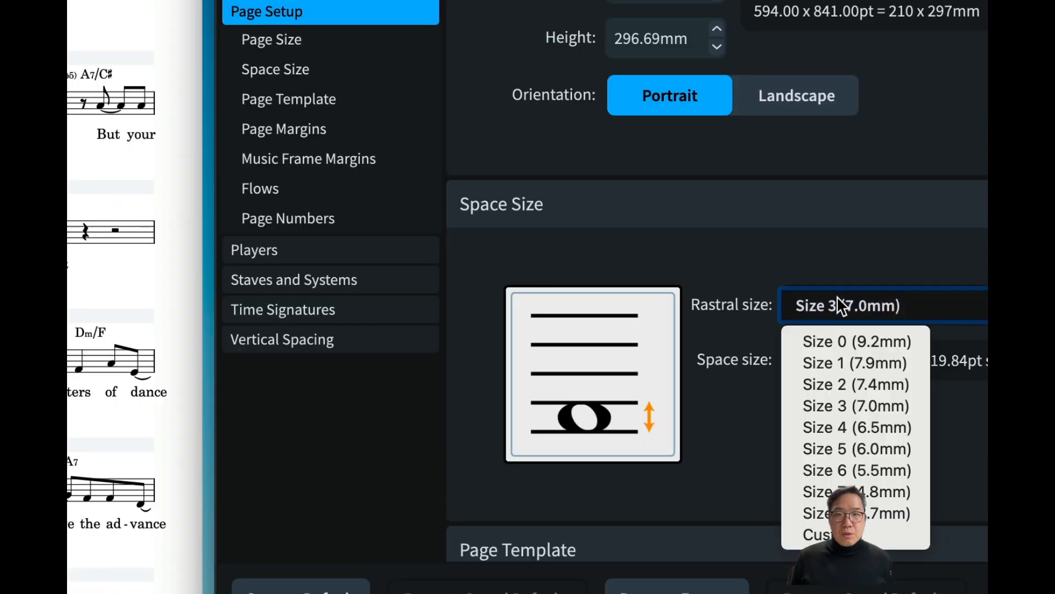
click(861, 443)
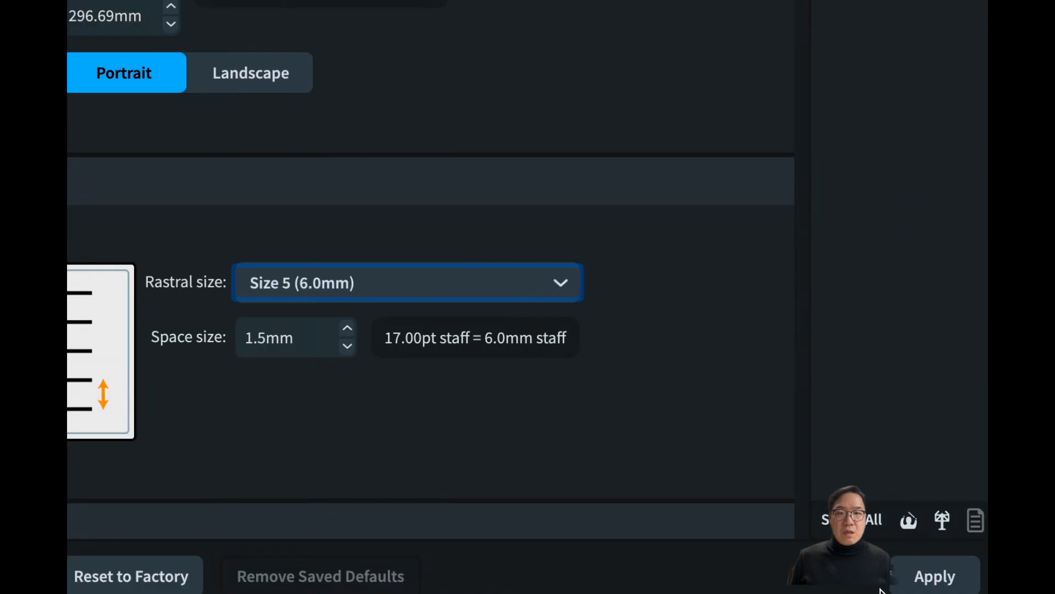
click(930, 577)
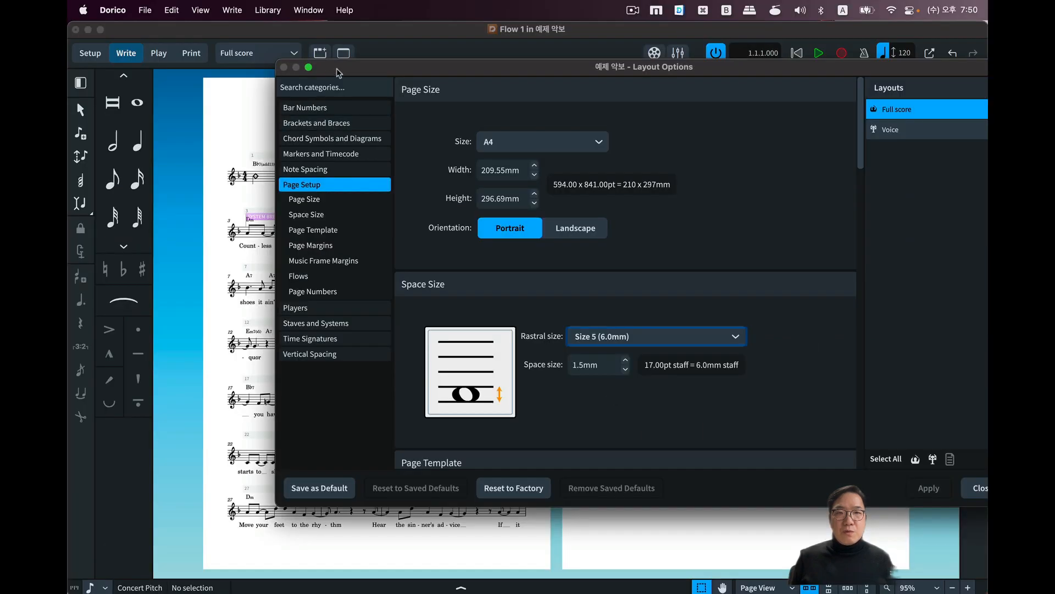
drag(335, 75, 691, 104)
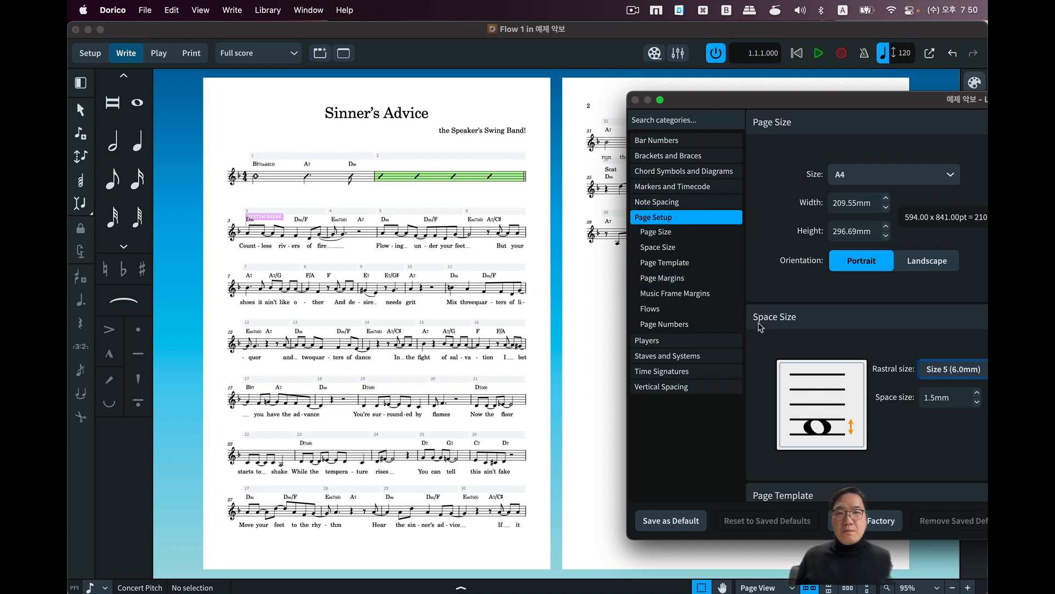
Enable the custom spacing ratio in the Note Spacing options, set it to 2 and apply it to the full score.
click(656, 204)
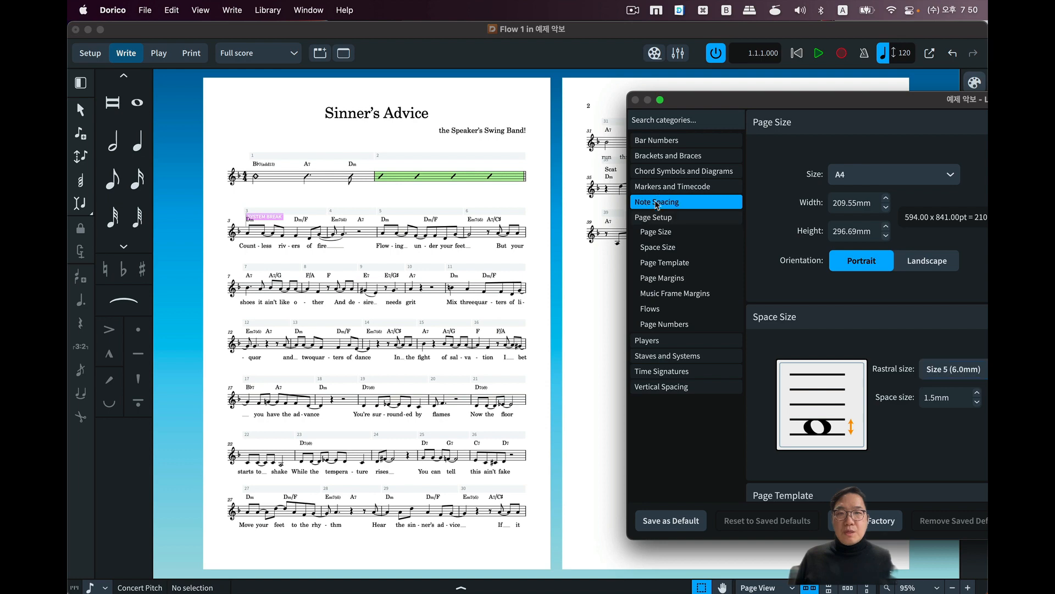
drag(851, 106, 771, 106)
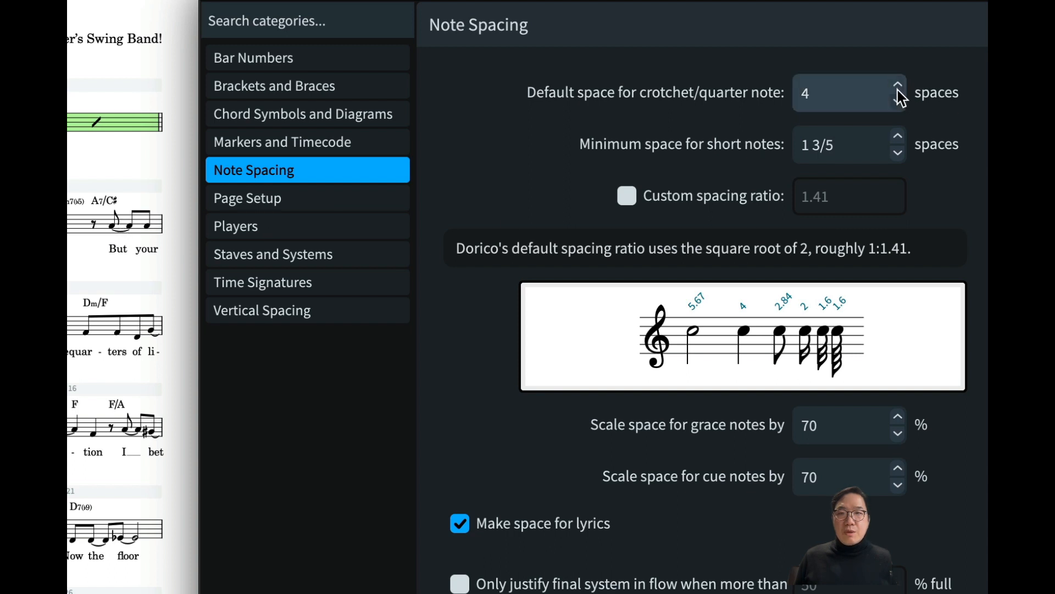
click(713, 197)
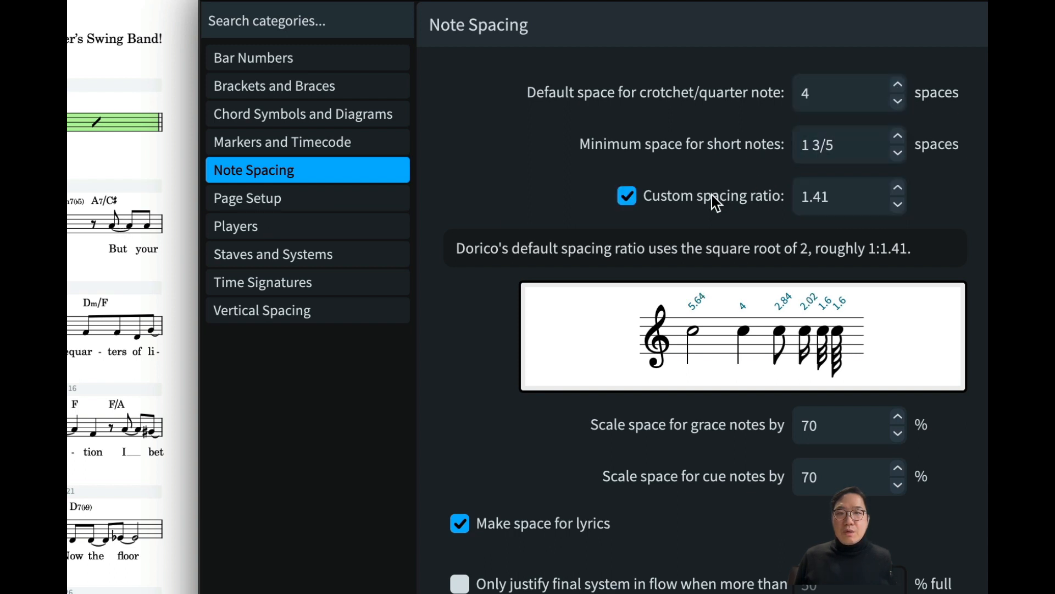
click(848, 195)
drag(839, 196, 767, 199)
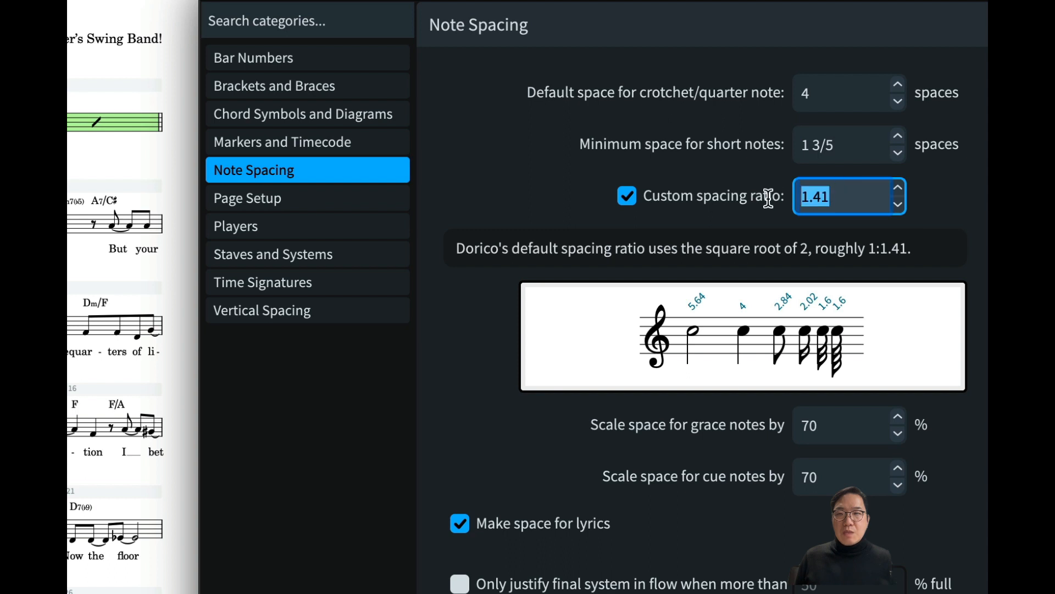
text(2)
key(Tab)
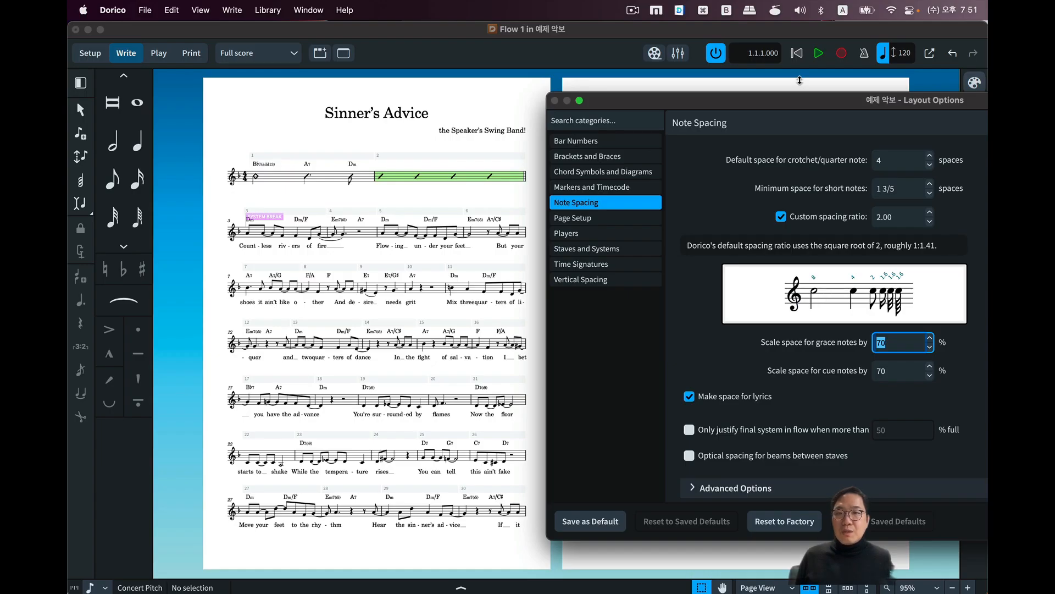
drag(802, 104, 527, 69)
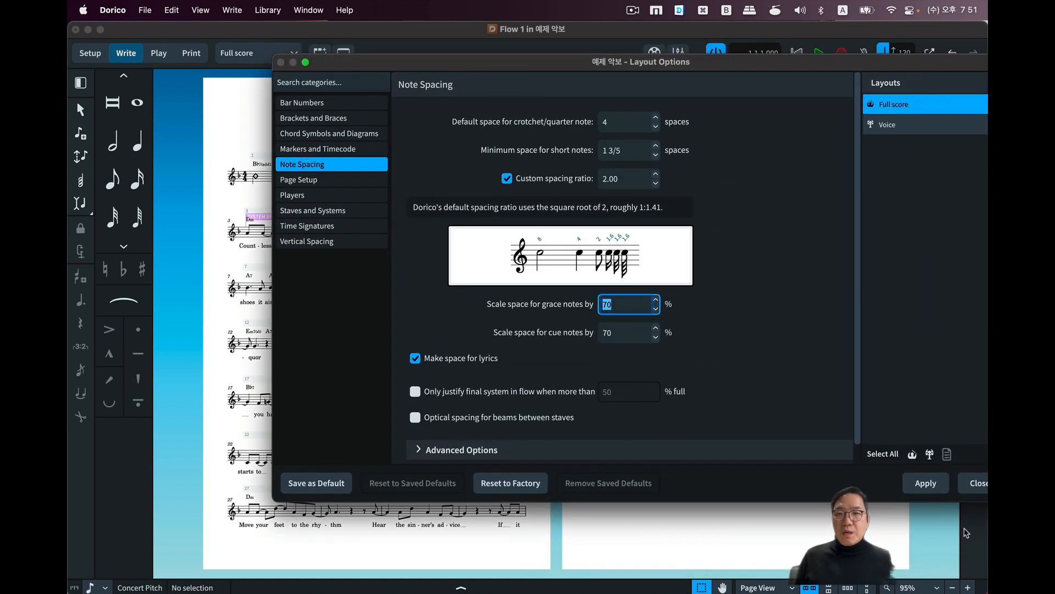
drag(659, 63, 659, 43)
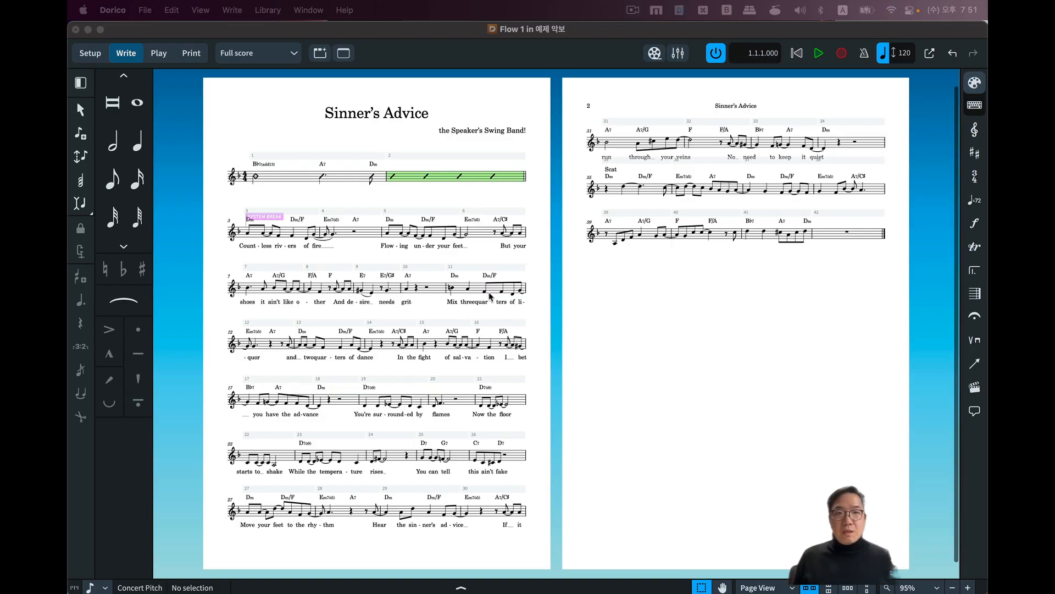
Examine the note and lyric spacing close up in the systems of the first page.
key(z)
key(z)
key(z)
key(z)
key(z)
key(z)
key(z)
key(z)
key(z)
scroll(394, 285, left, 15)
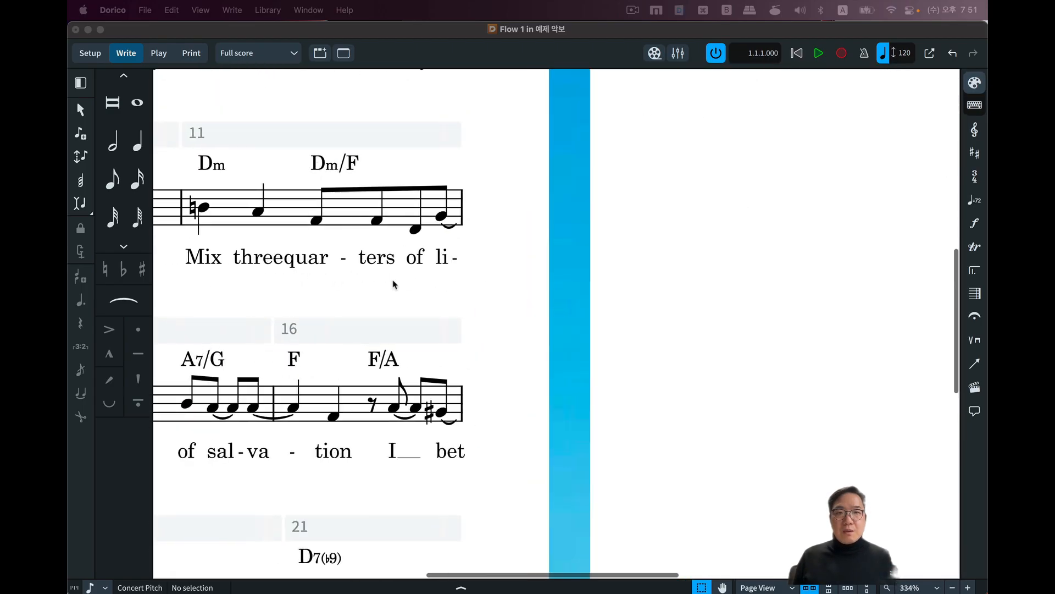
scroll(394, 285, up, 6)
scroll(393, 285, down, 4)
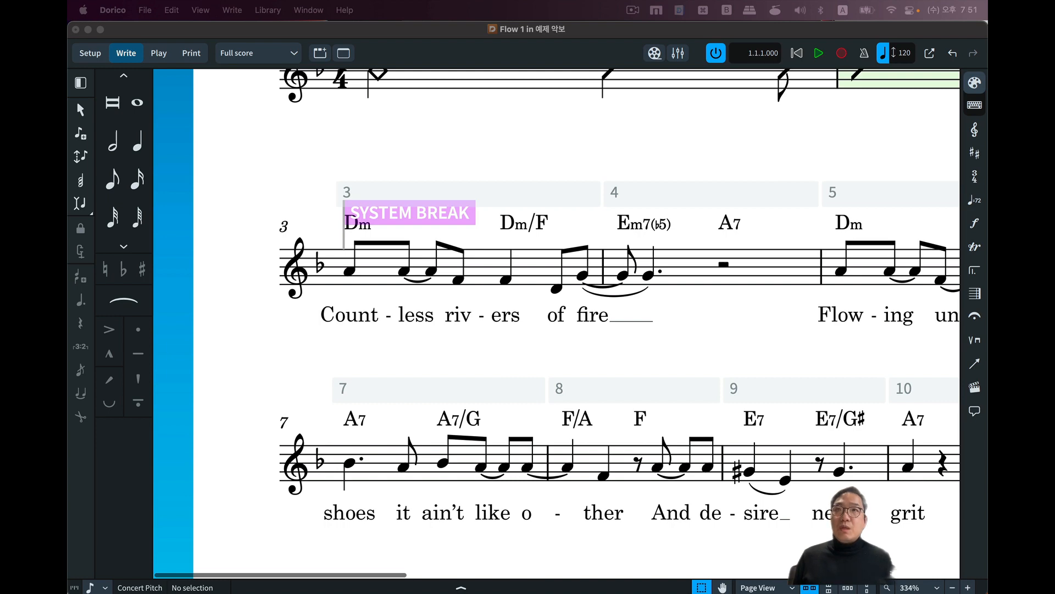
Set the default space for crotchet/quarter notes to 8 spaces in Layout Options and apply it.
key(super+shift+l)
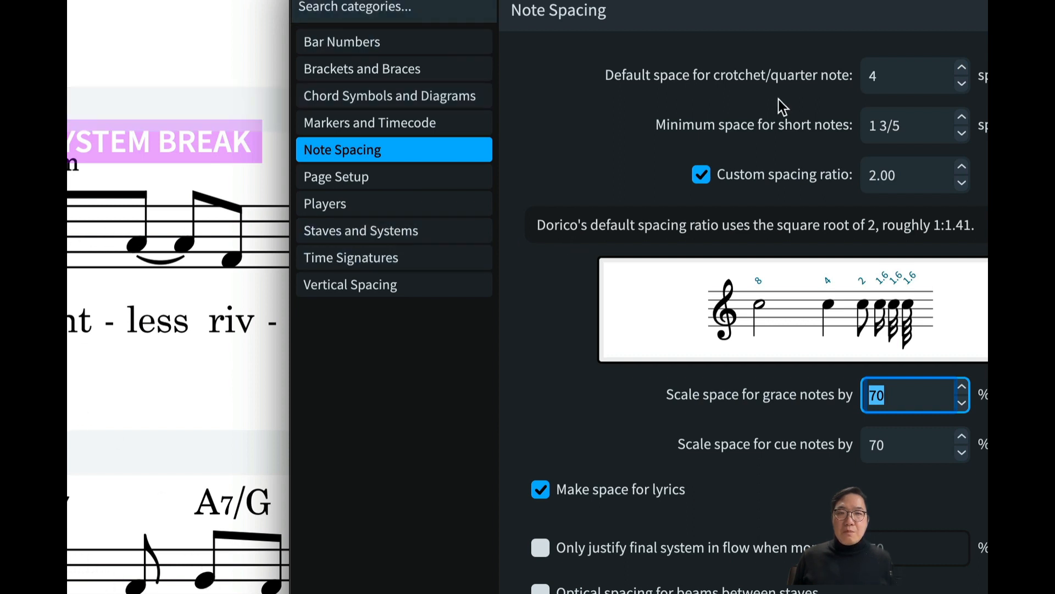
drag(620, 16, 72, 379)
drag(422, 467, 337, 476)
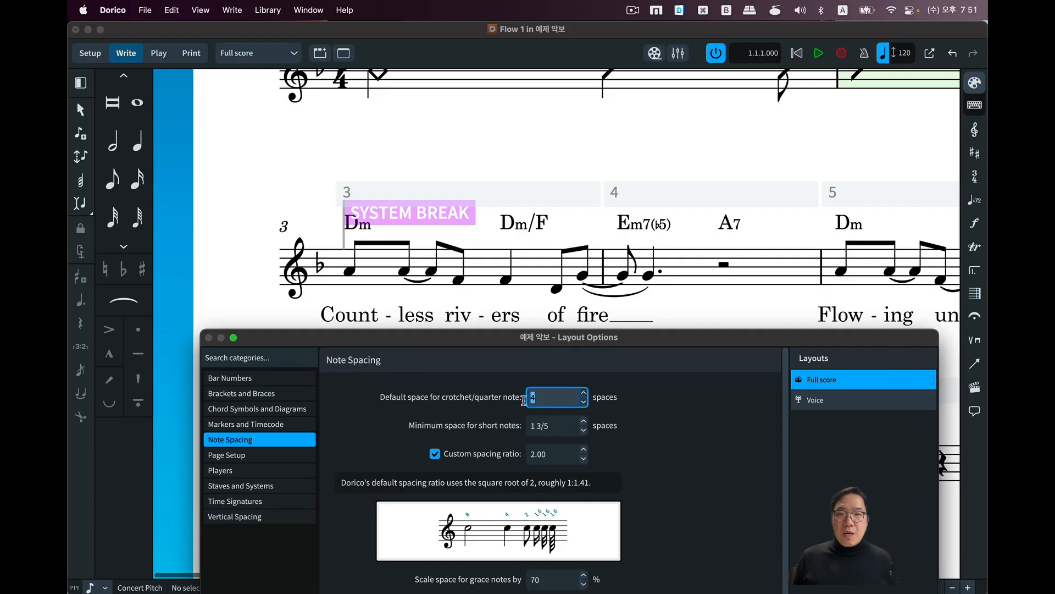
text(8)
key(Tab)
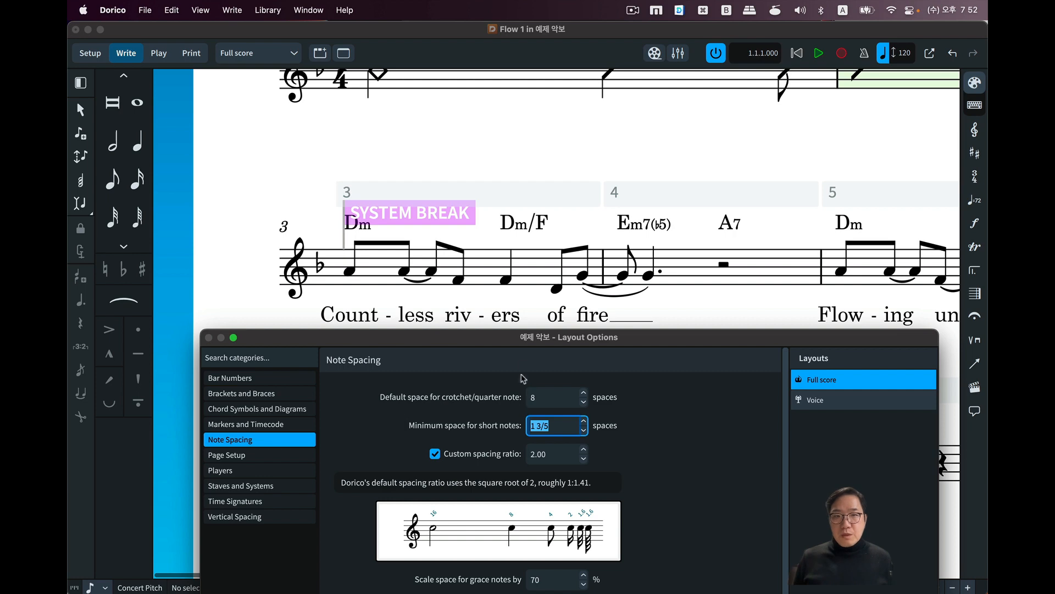
drag(528, 339, 478, 0)
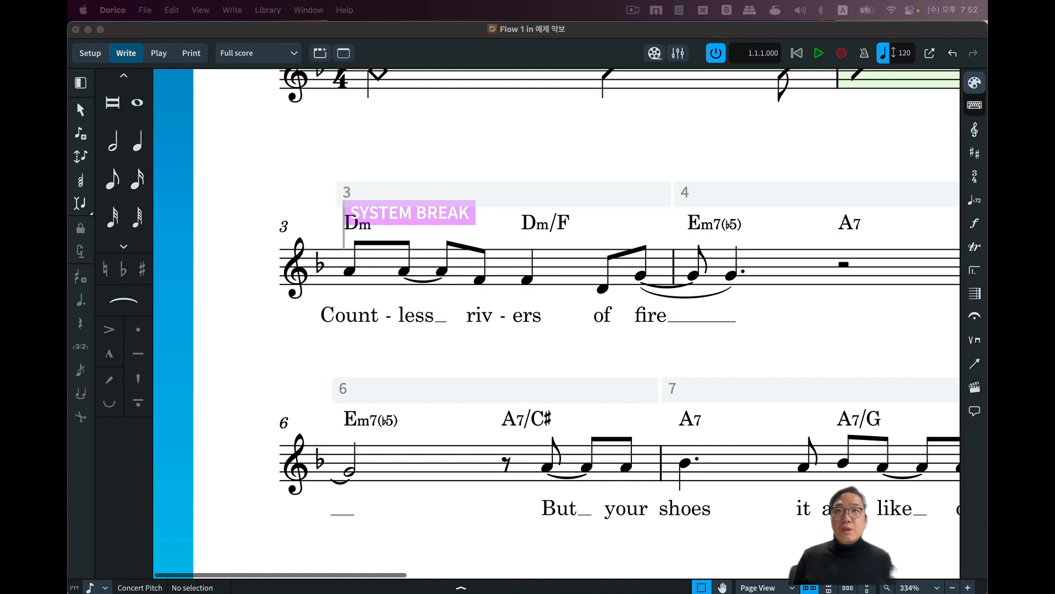
Turn off making space for lyrics in the full score's Note Spacing options and apply it.
key(super+shift+l)
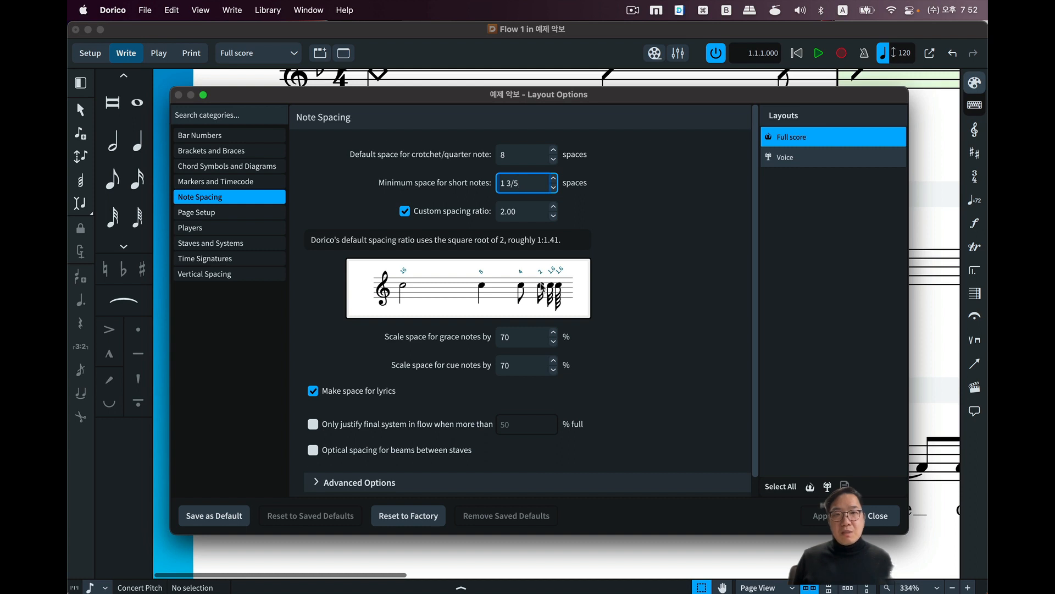
click(341, 391)
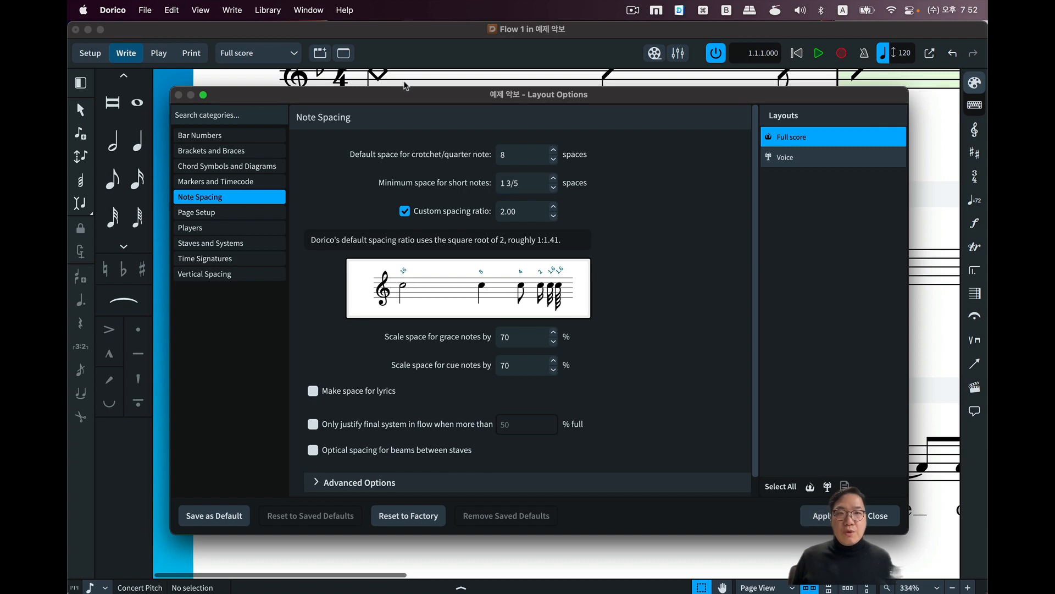
key(Escape)
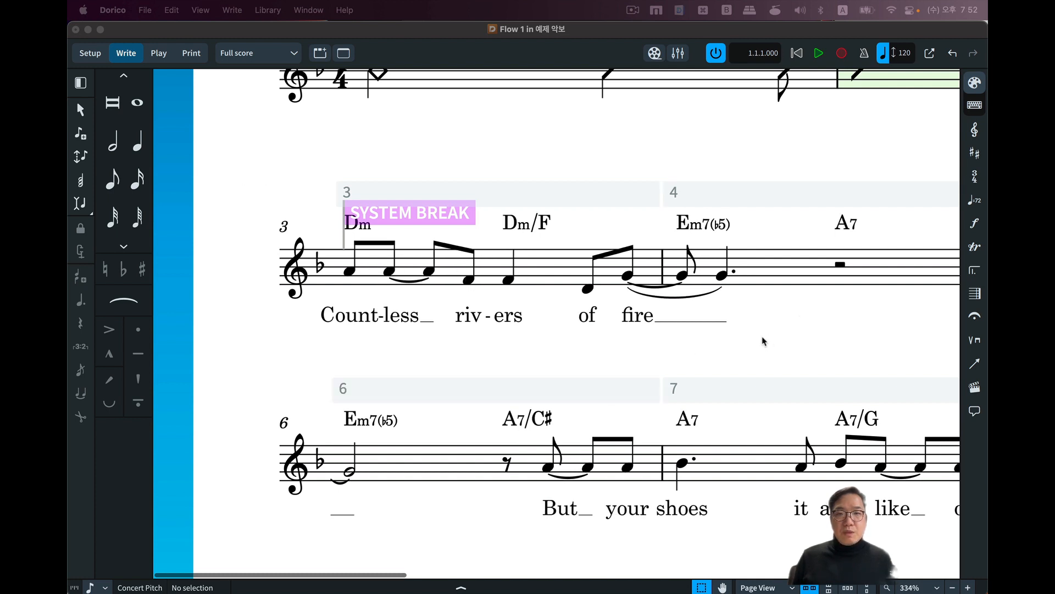
Examine how the lyrics are spaced beneath the notes across both pages, from bar 3 to bar 35.
scroll(762, 341, right, 10)
scroll(761, 341, down, 3)
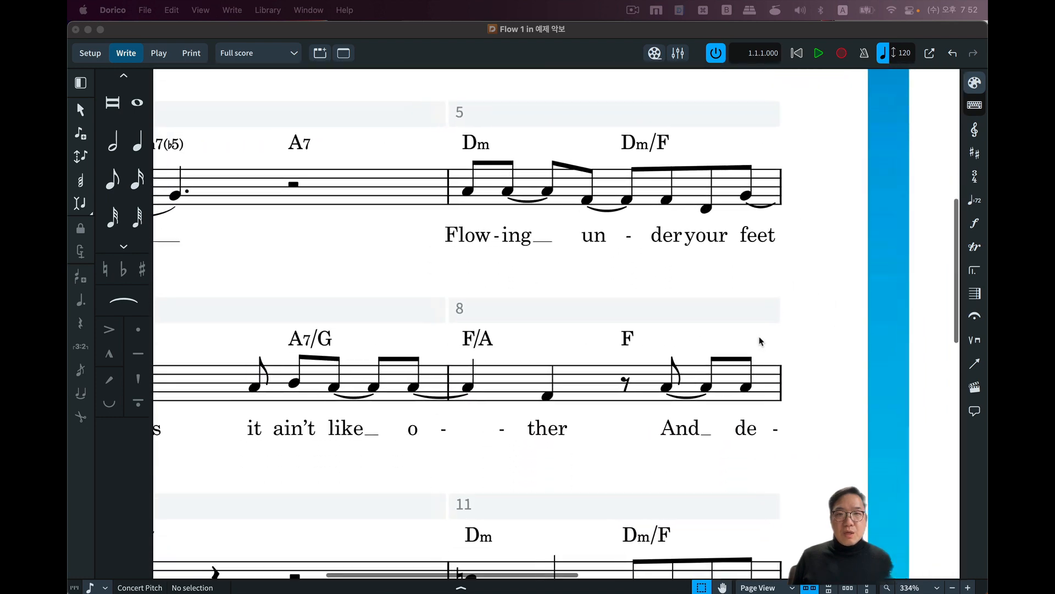
scroll(761, 341, left, 2)
scroll(760, 332, down, 10)
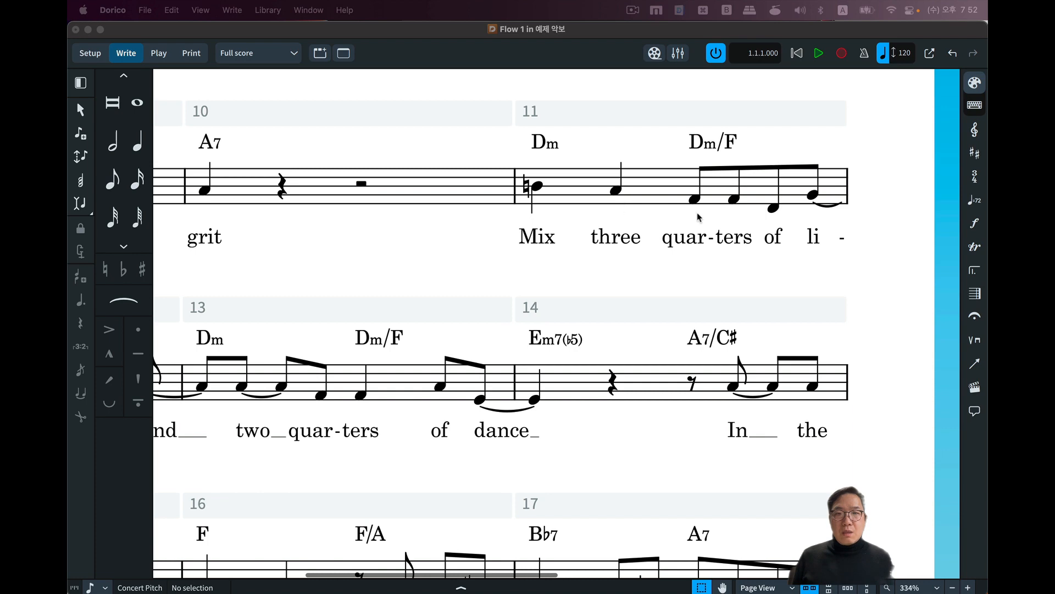
scroll(635, 325, down, 10)
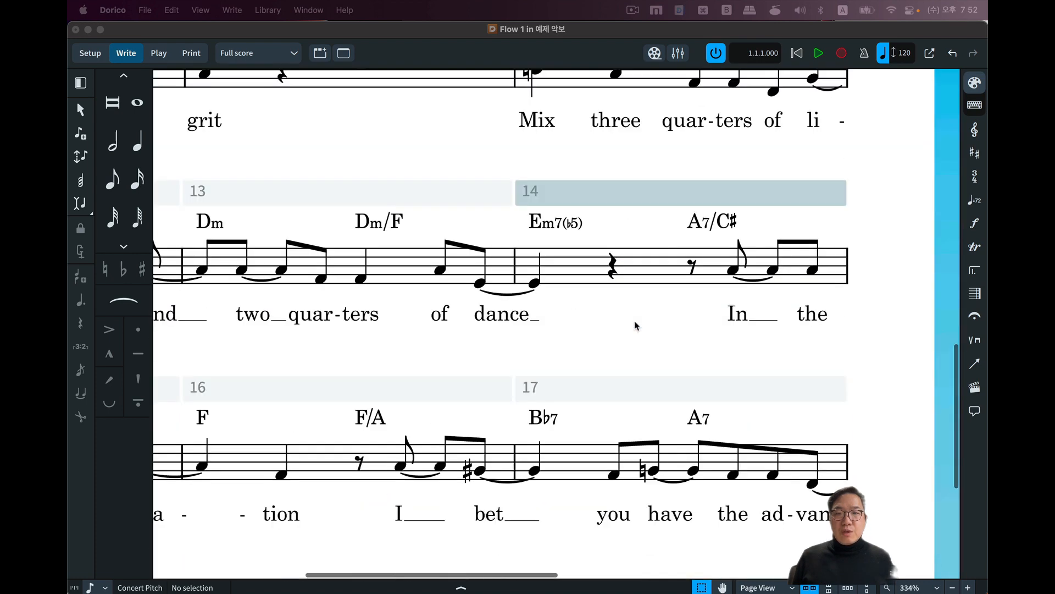
scroll(636, 326, right, 15)
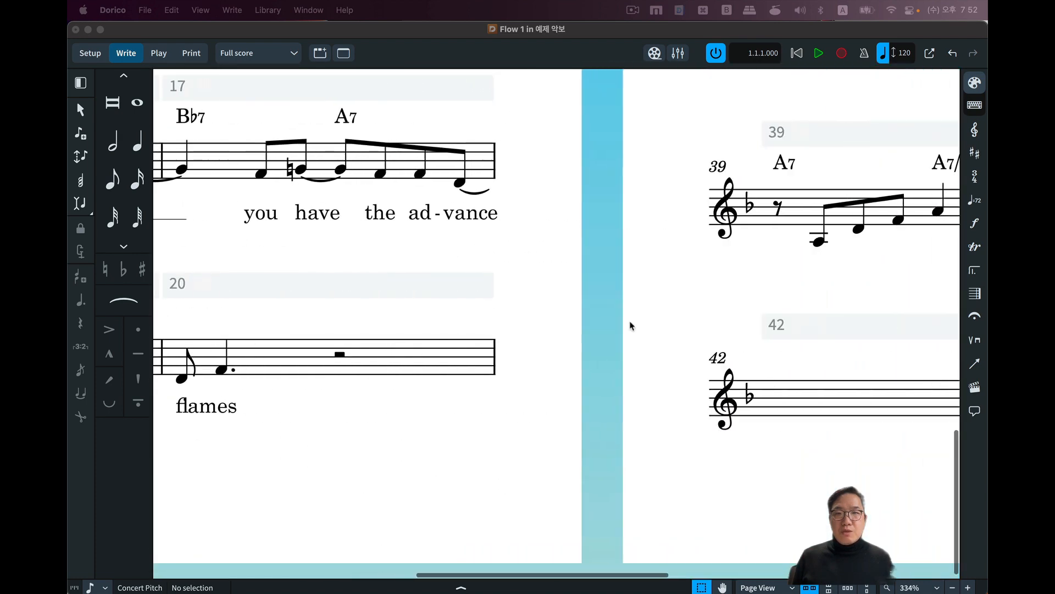
scroll(632, 325, up, 5)
scroll(630, 326, up, 8)
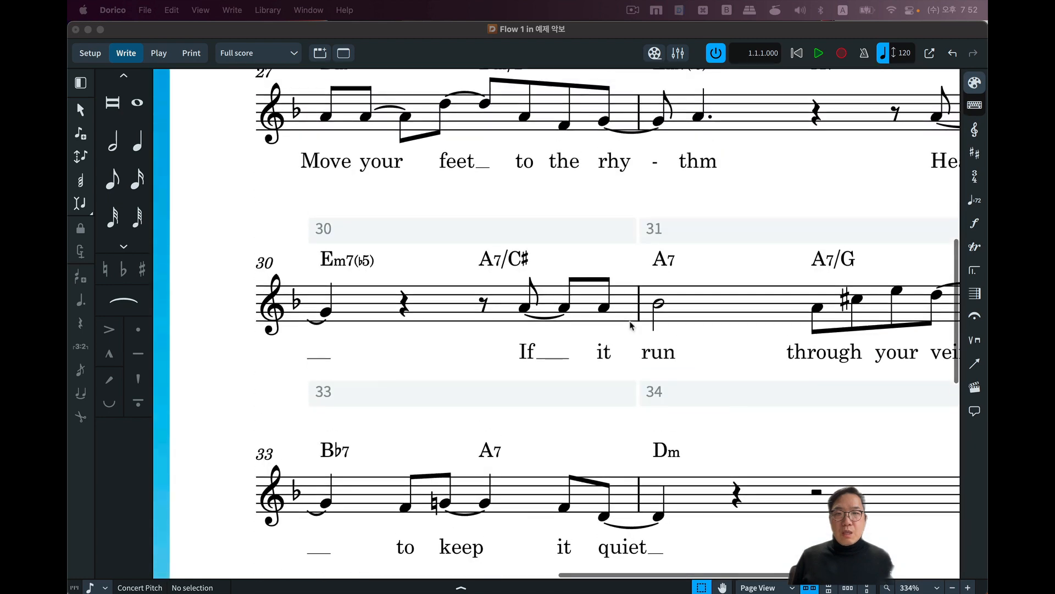
scroll(632, 329, right, 6)
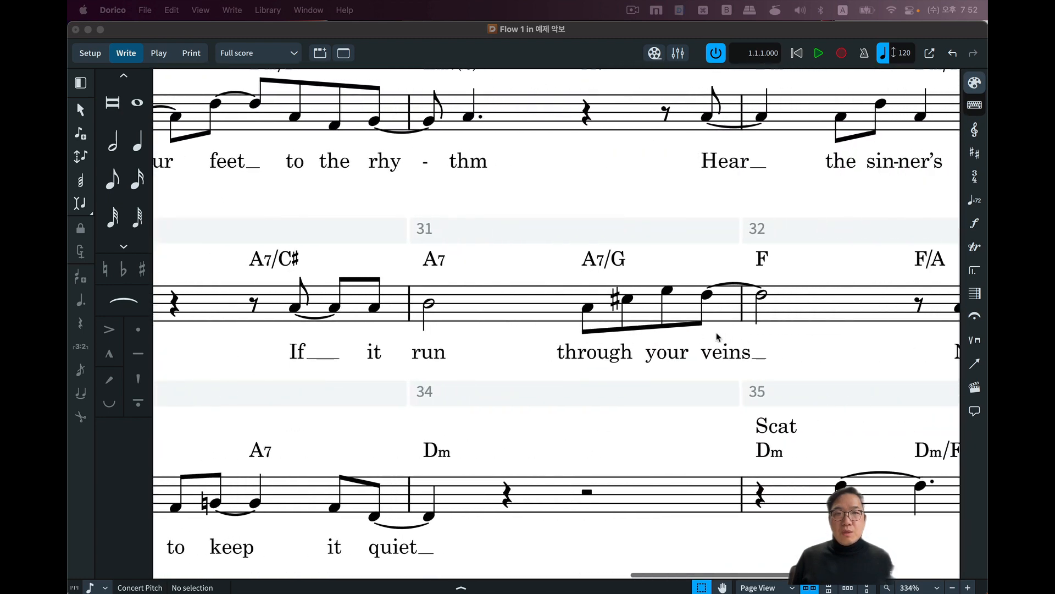
Inspect the lyric "through" in bar 31, deselect it and check the lyric spacing around bars 3 to 11.
click(601, 358)
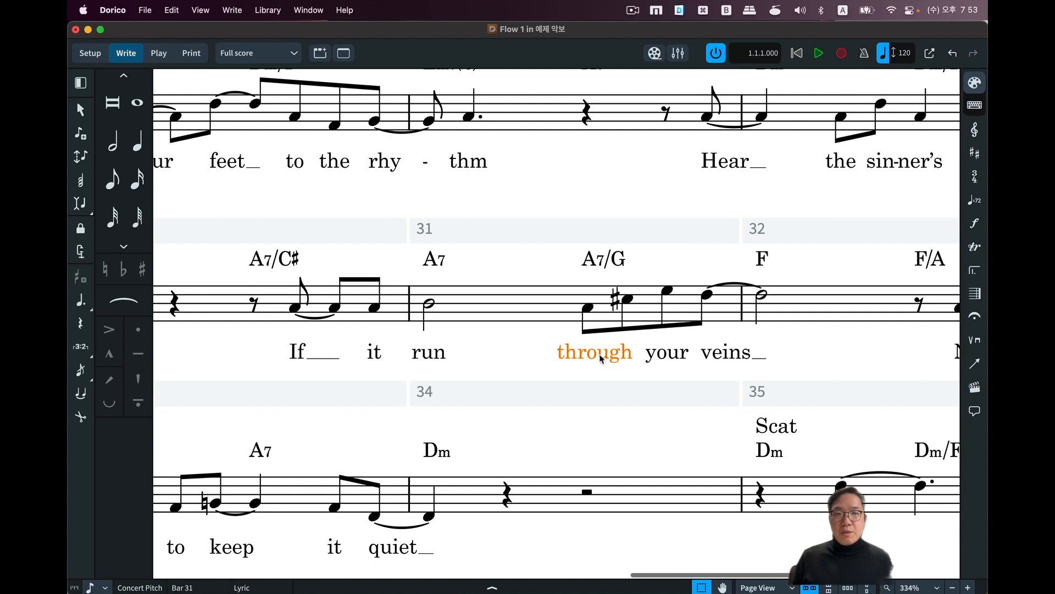
right_click(601, 359)
click(580, 358)
scroll(709, 341, up, 20)
scroll(709, 341, left, 3)
key(Escape)
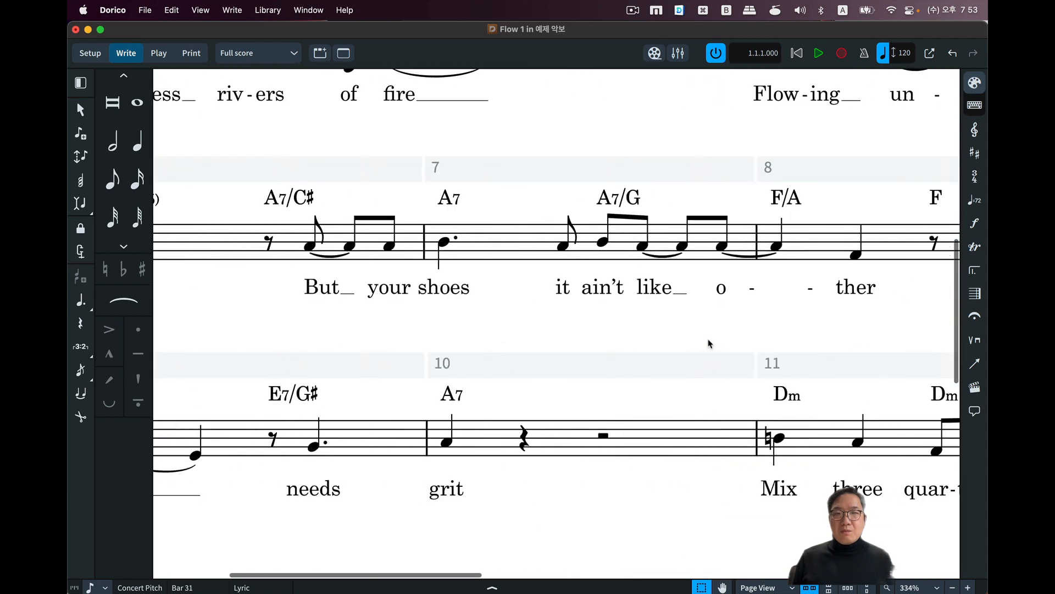
scroll(697, 336, up, 5)
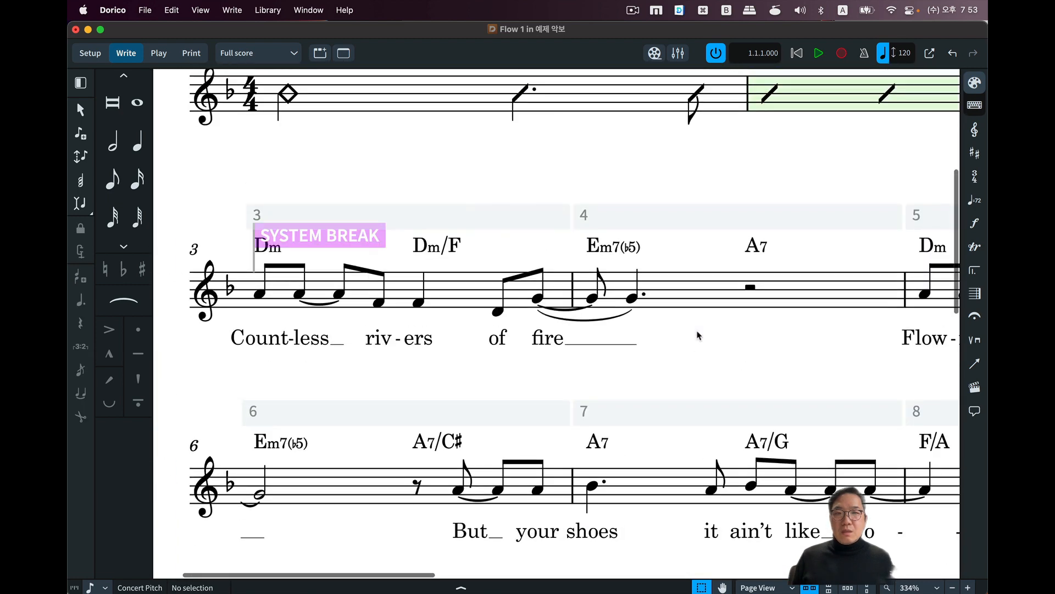
Examine how the lyrics and their extender lines sit beneath the notes in bars 3 to 8.
scroll(665, 149, down, 2)
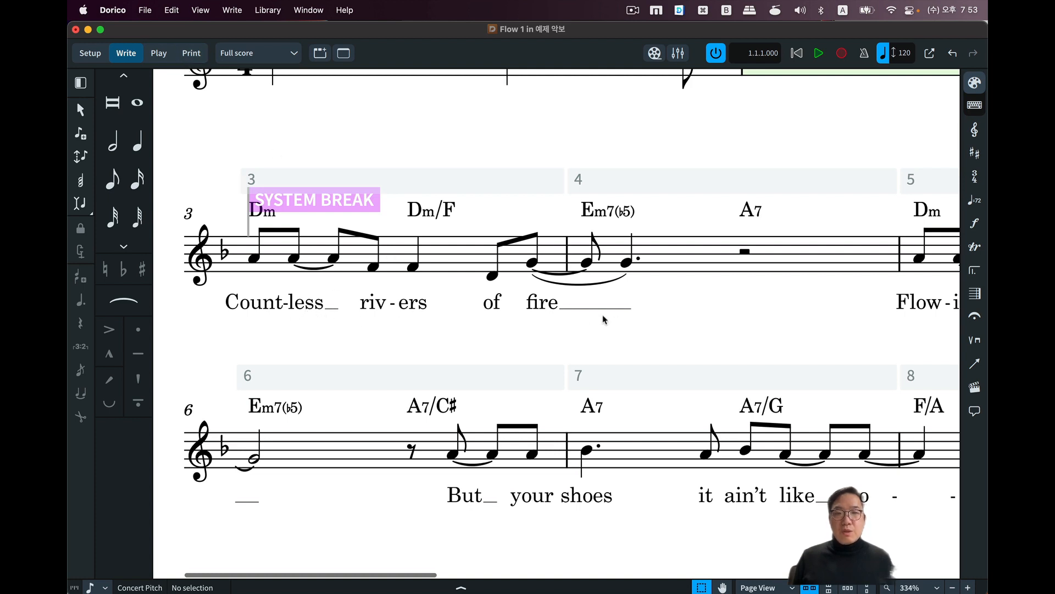
scroll(666, 317, right, 5)
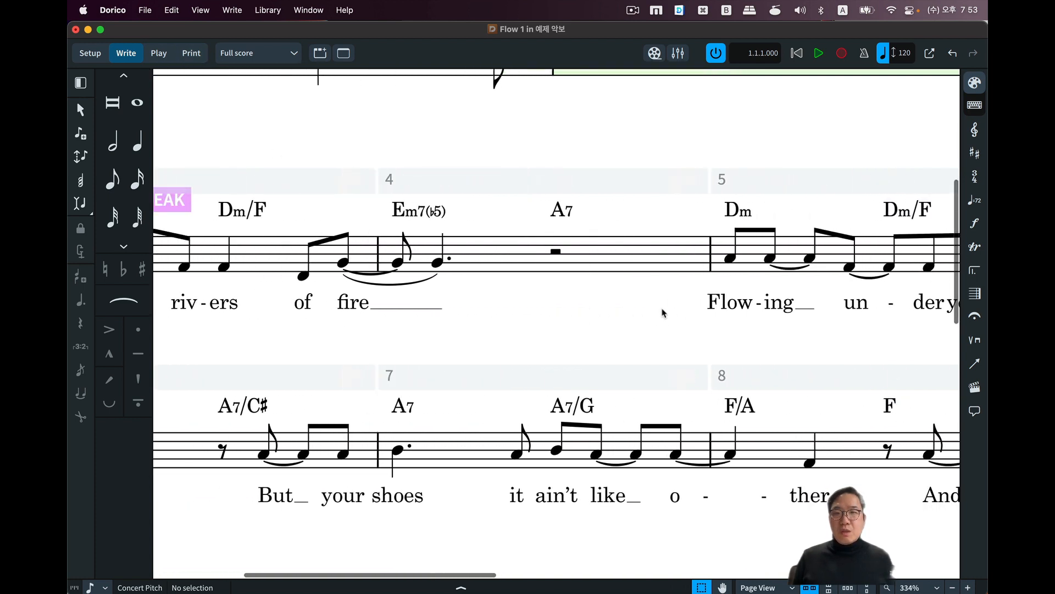
scroll(664, 313, left, 2)
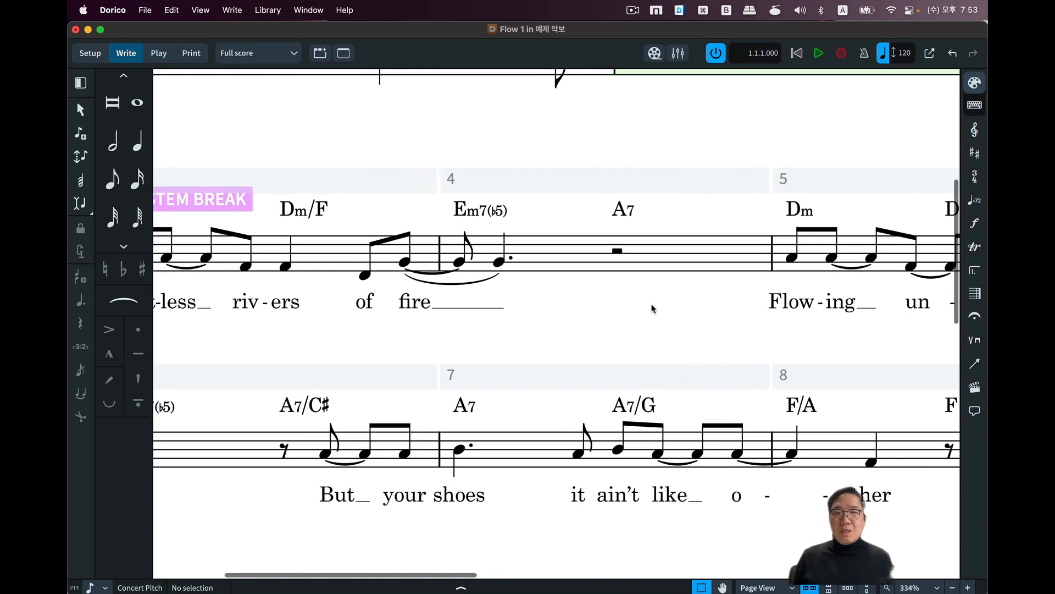
scroll(653, 308, down, 5)
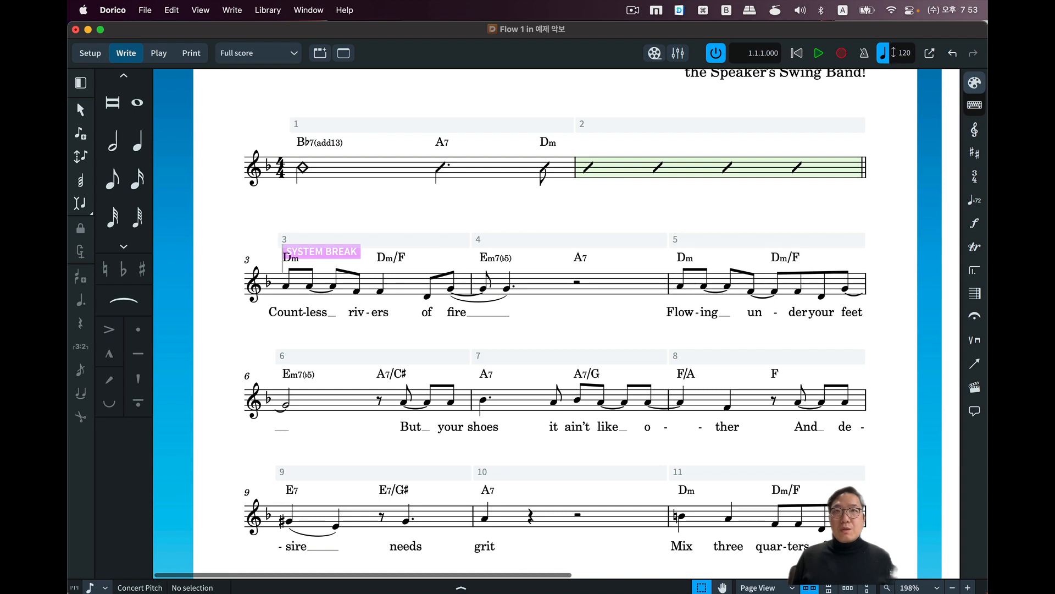
Turn Make space for lyrics on and back off in the full score's Note Spacing options, leaving the layout as it is.
key(super+shift+l)
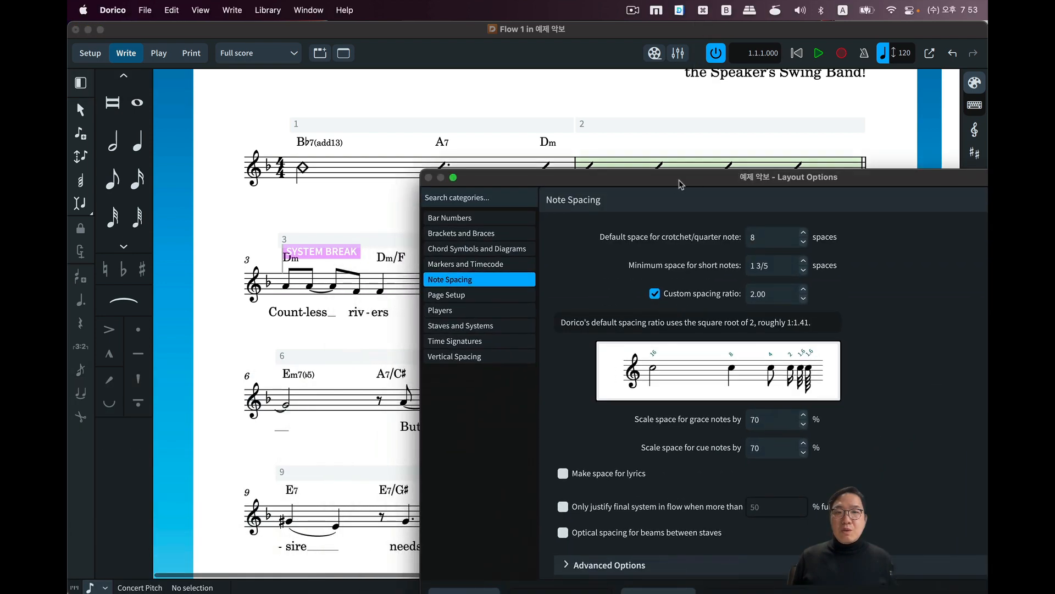
drag(759, 137, 767, 134)
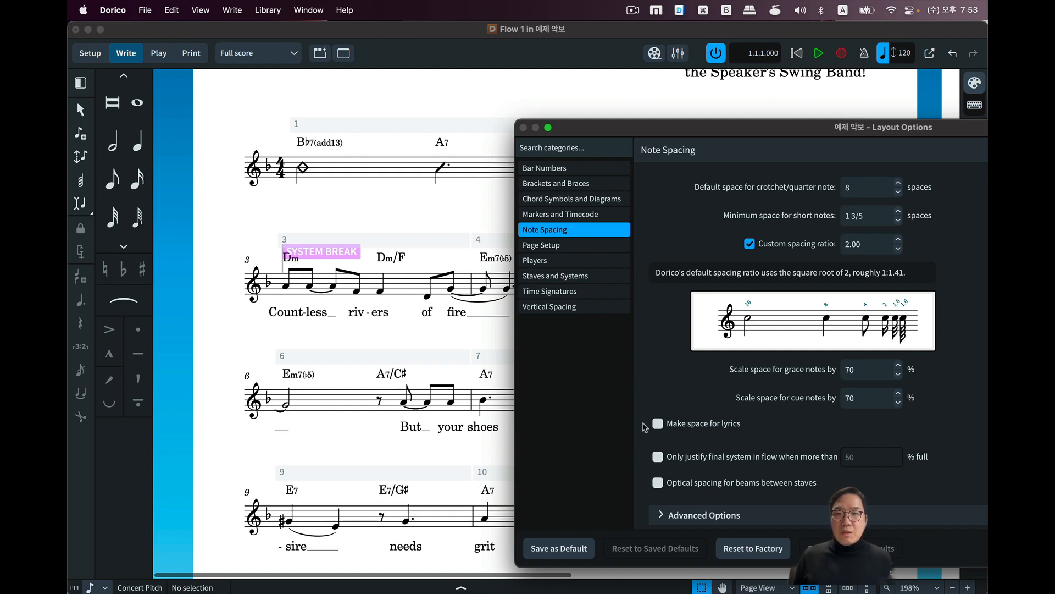
click(682, 427)
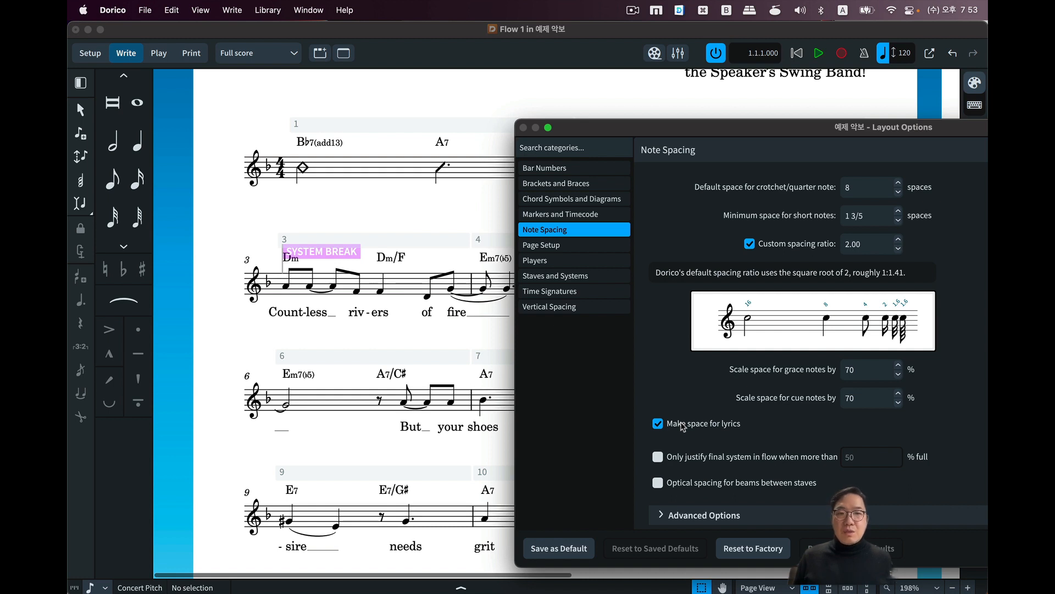
click(682, 426)
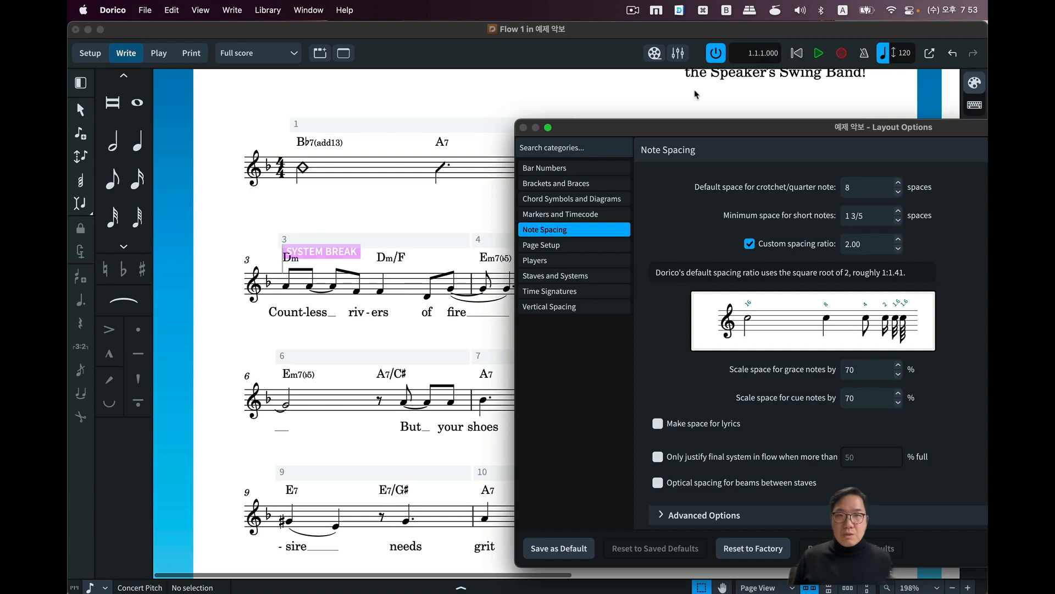
drag(675, 127, 577, 0)
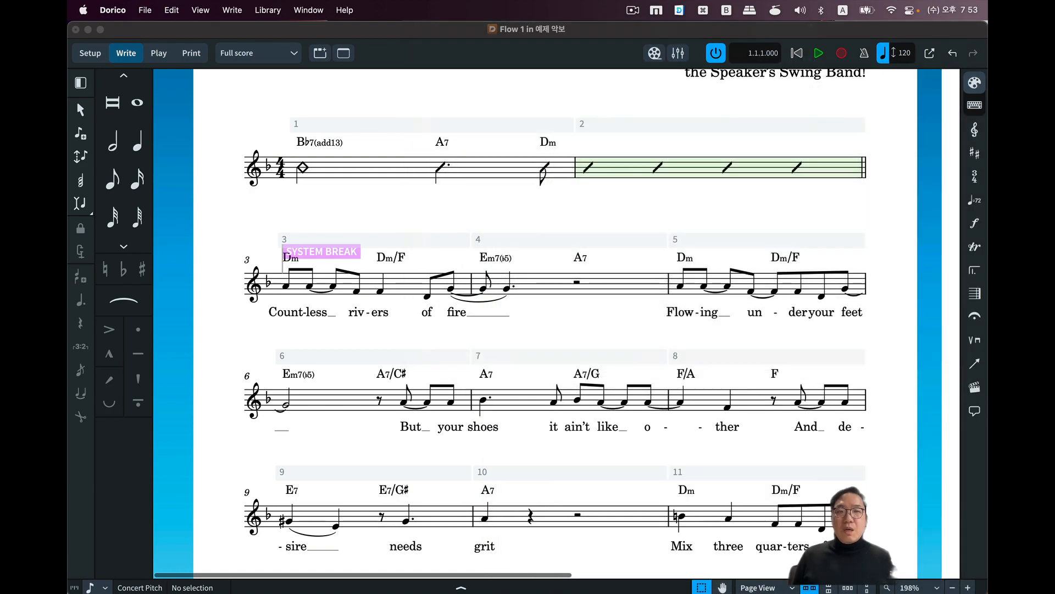
View both pages in full and inspect the rest and the end barline of bar 42 on page 2.
scroll(576, 170, down, 10)
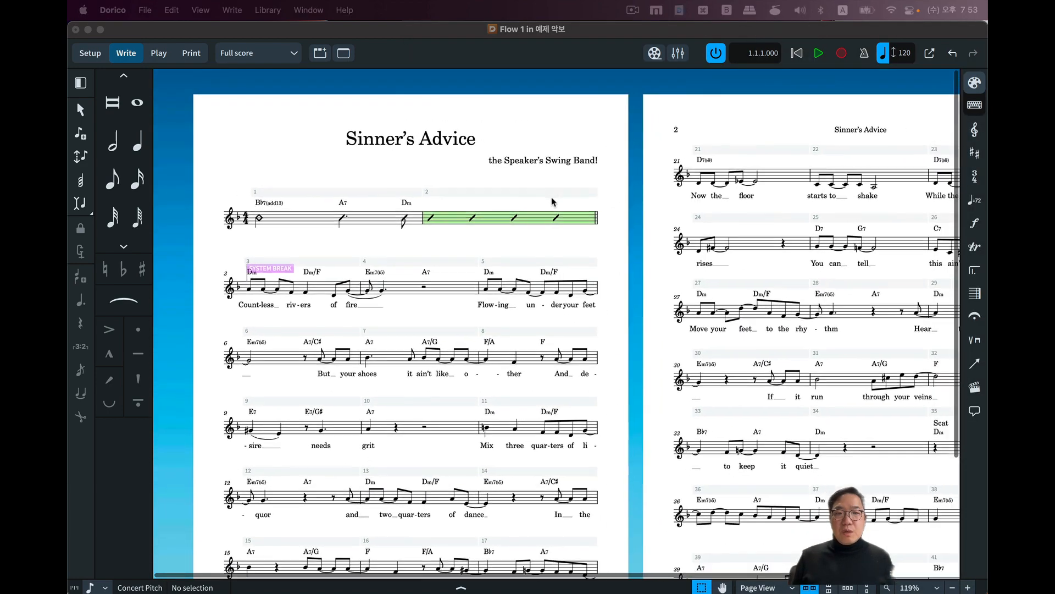
scroll(528, 191, up, 2)
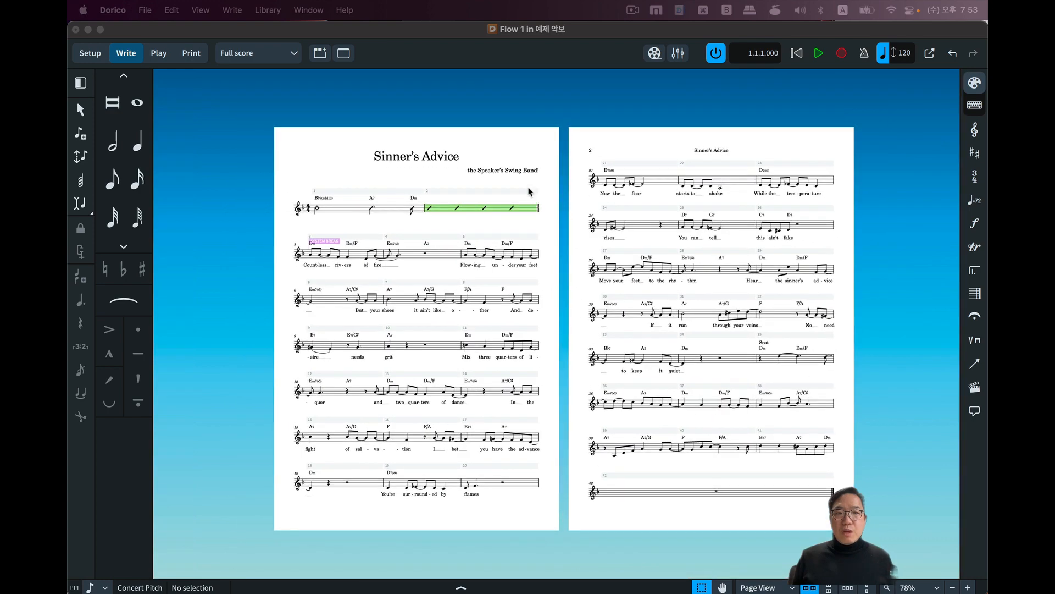
scroll(506, 238, up, 4)
scroll(472, 330, up, 2)
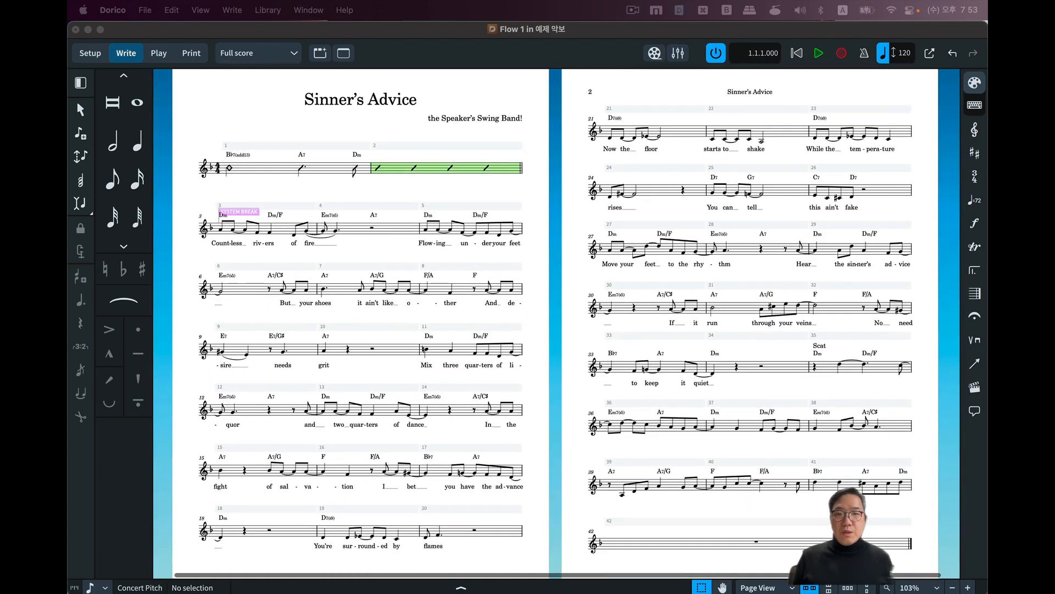
click(756, 542)
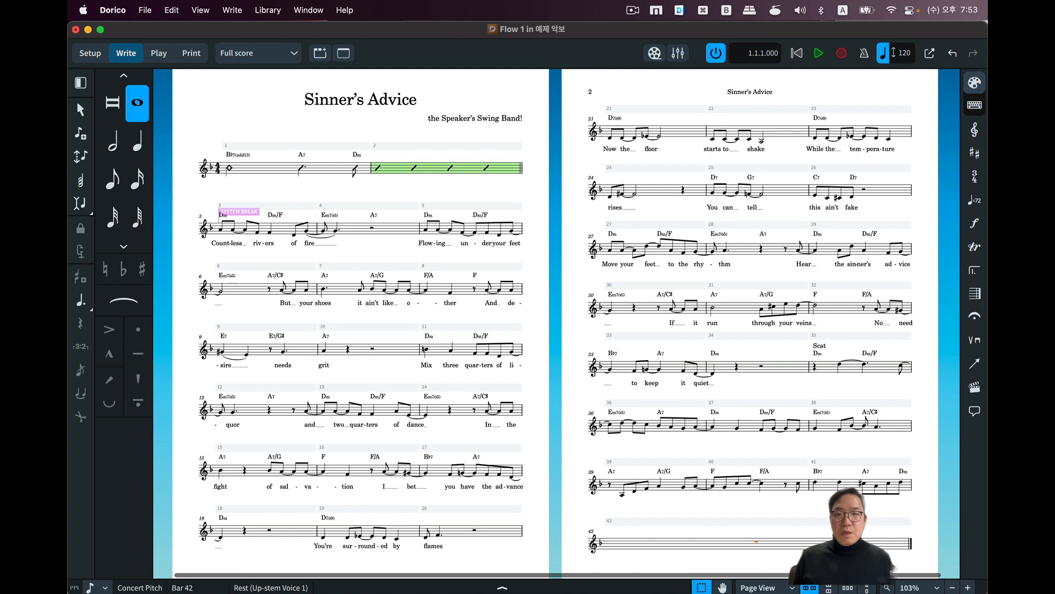
click(910, 544)
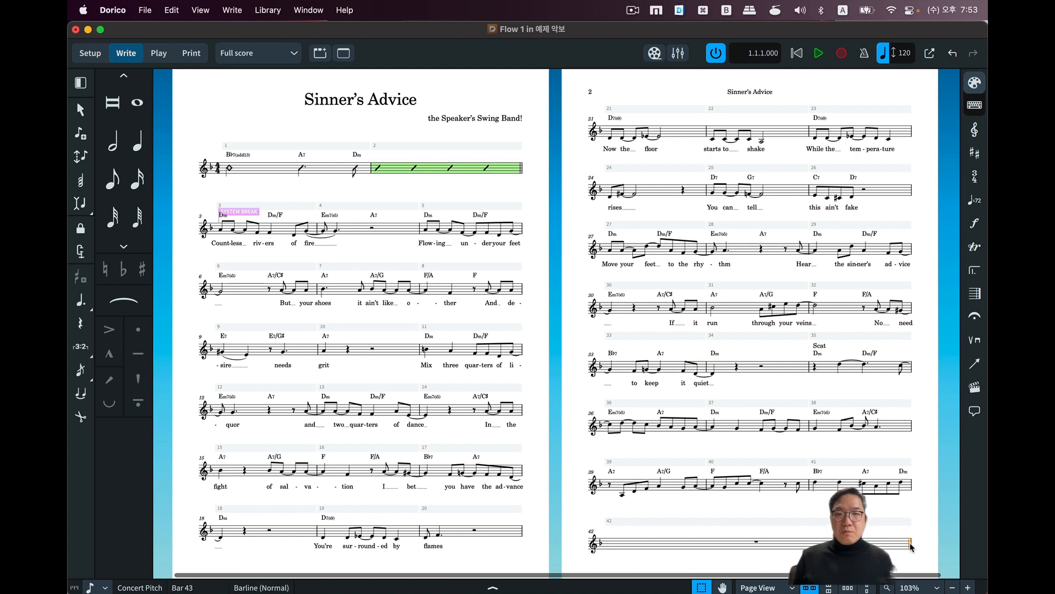
click(228, 11)
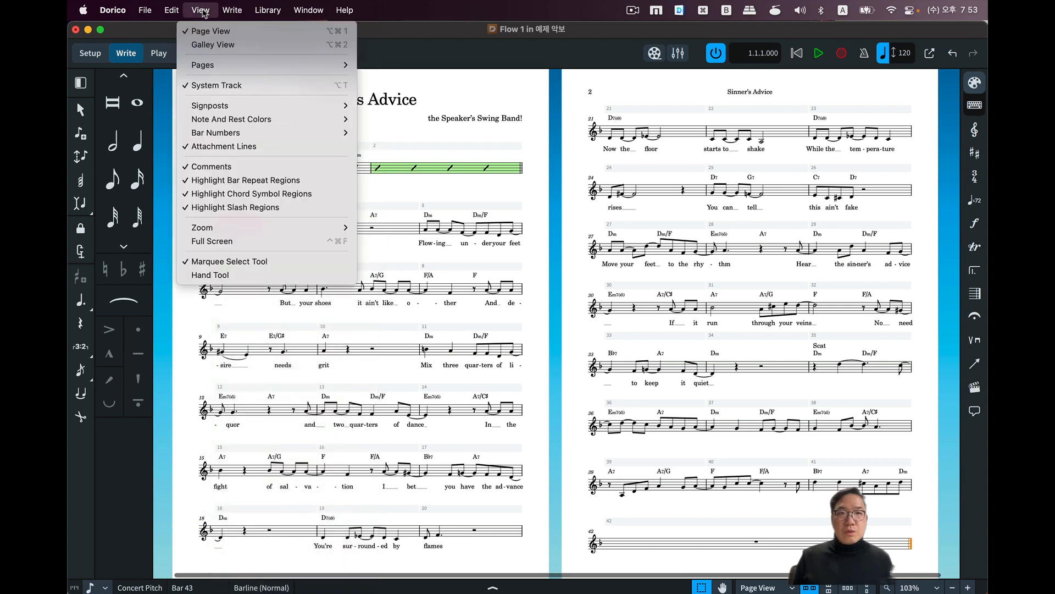
mouse_move(171, 10)
click(214, 417)
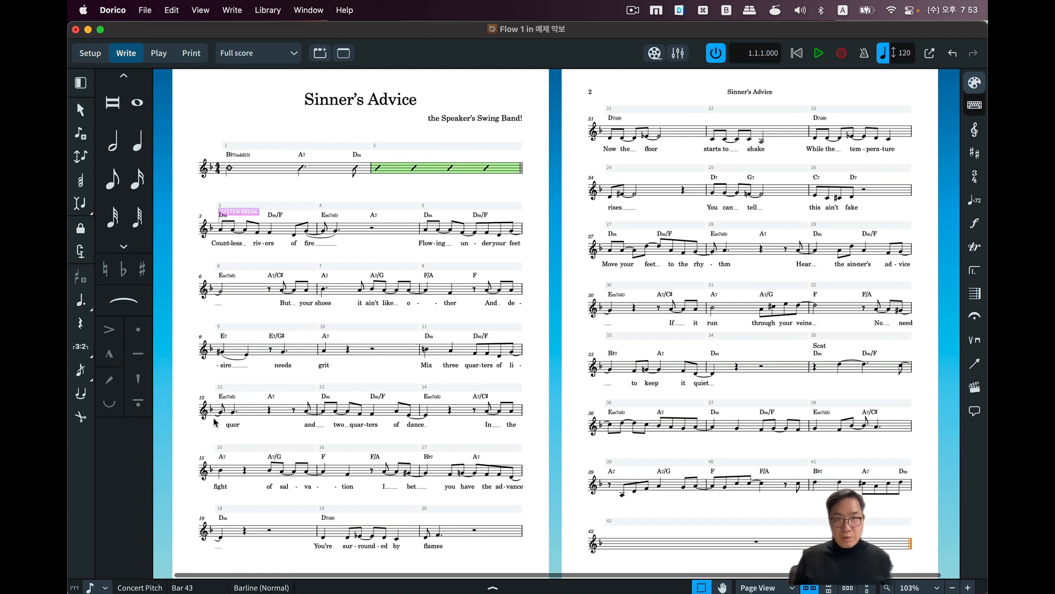
click(169, 11)
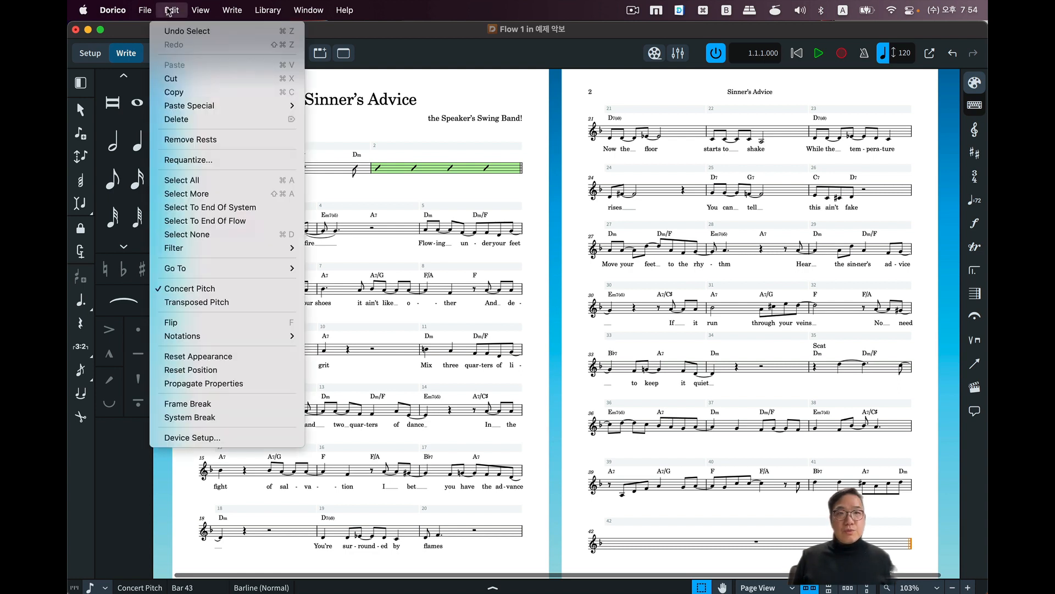
click(173, 13)
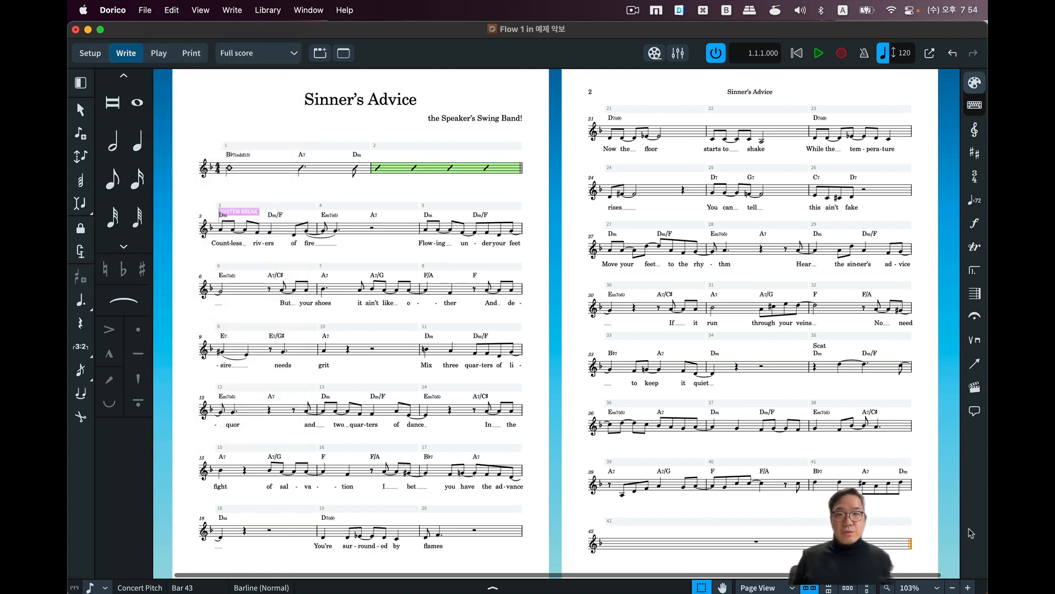
Inspect the whole-bar rest left alone on the last system in bar 42 and clear the selection.
click(756, 543)
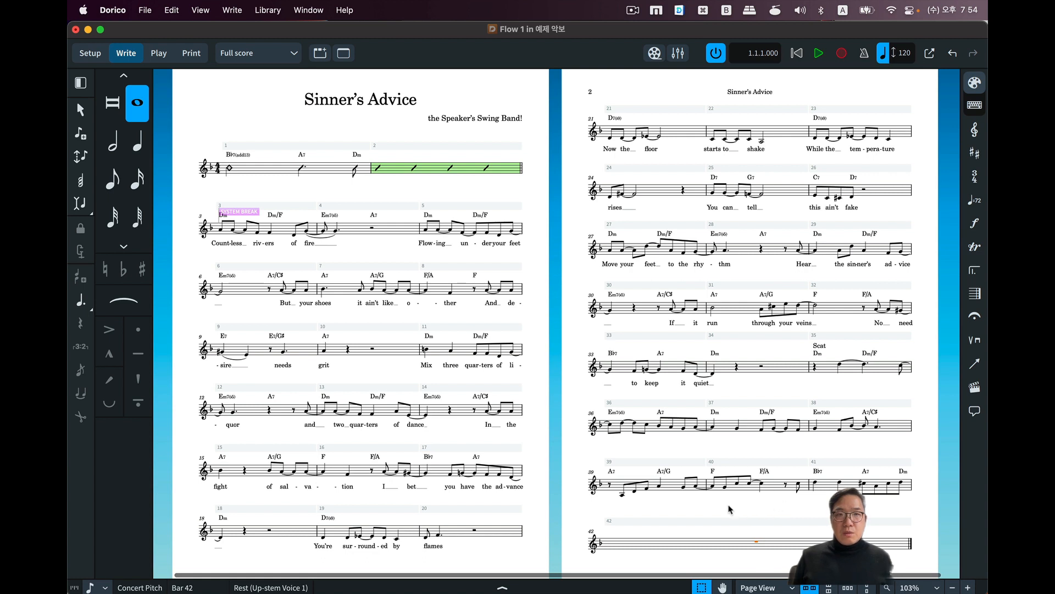
key(Escape)
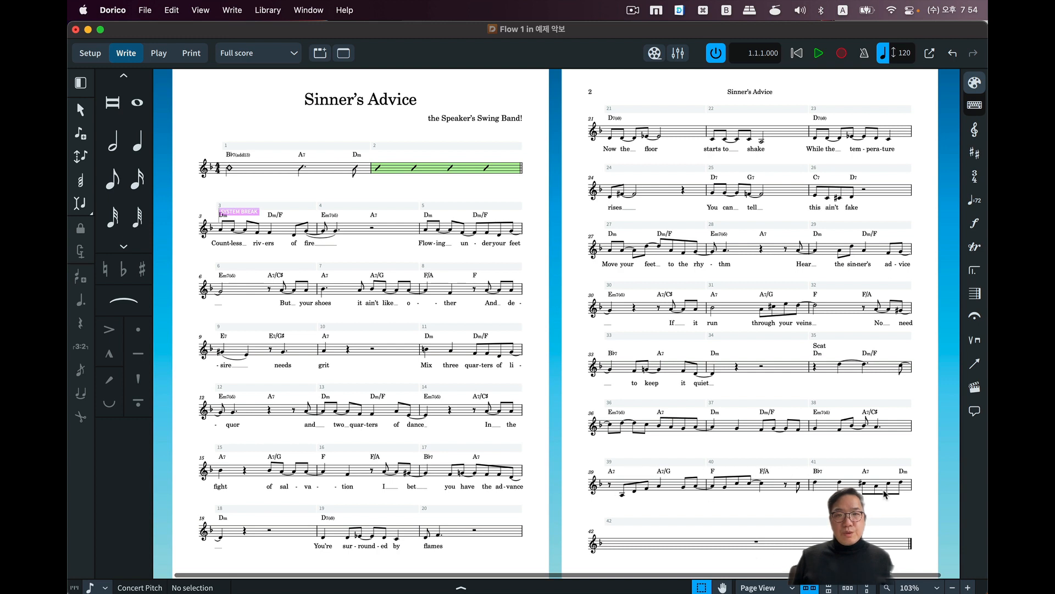
double_click(758, 541)
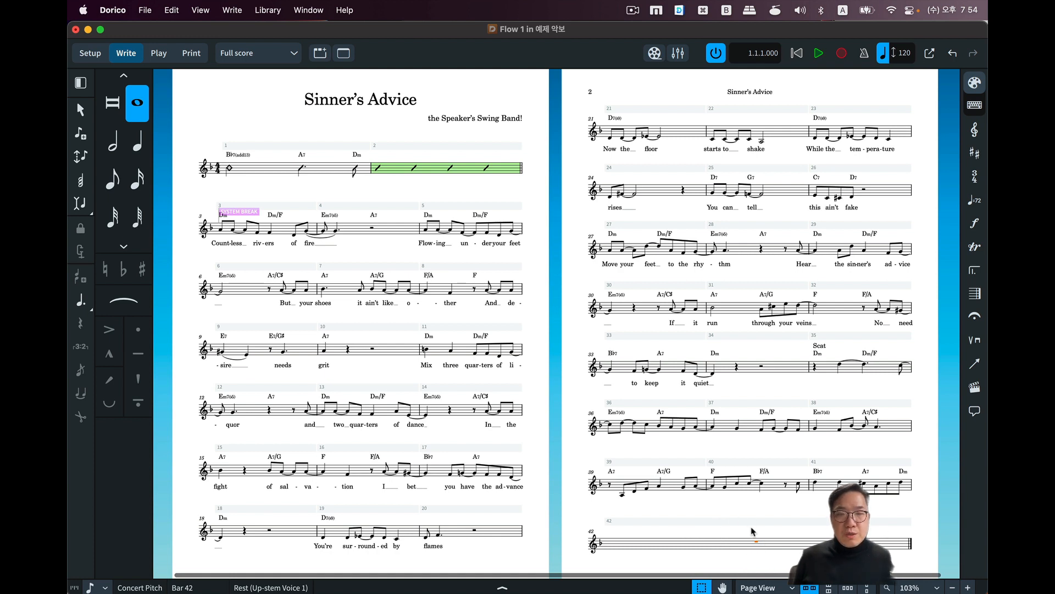
click(725, 516)
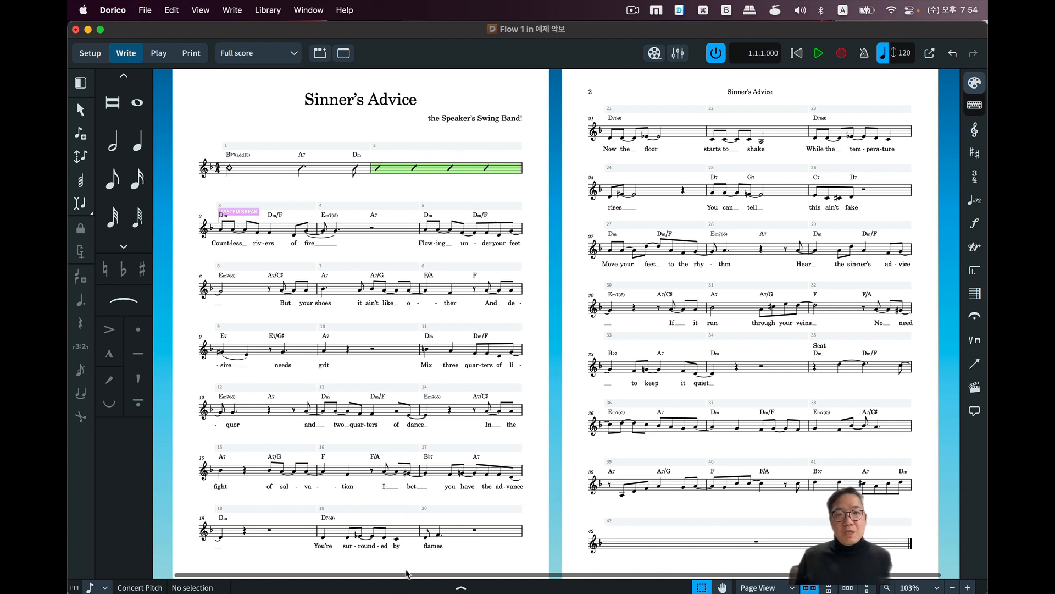
Set a fixed number of 4 bars per system in the full score's Casting Off layout options and apply it.
click(264, 10)
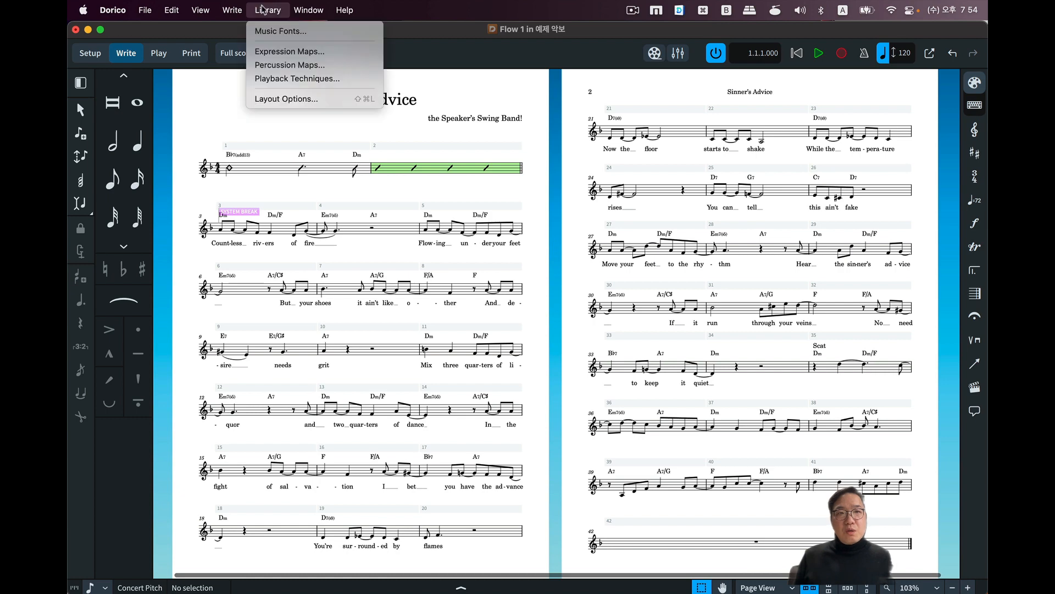
click(294, 100)
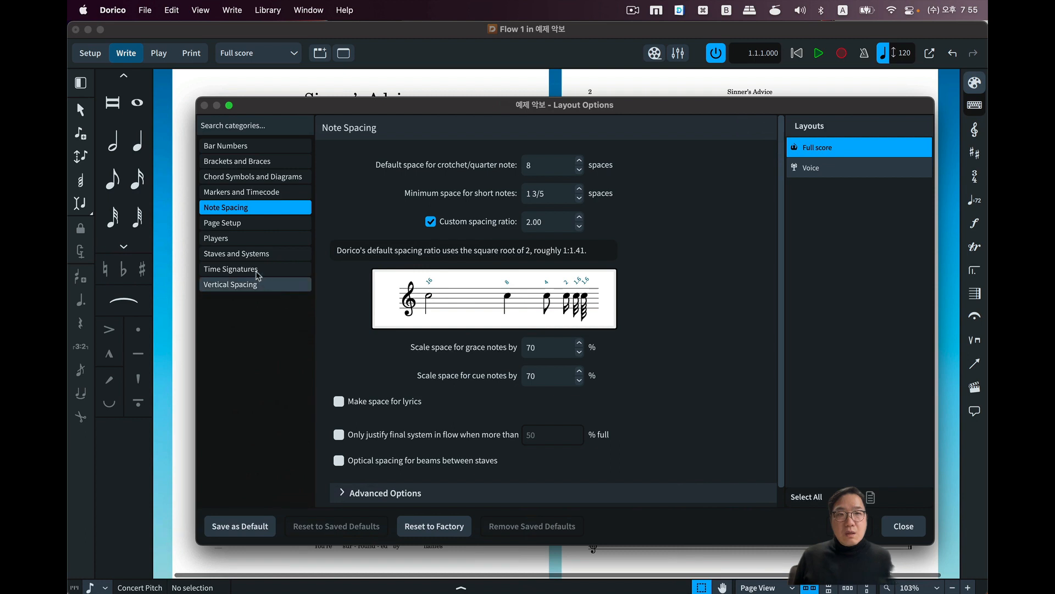
click(246, 254)
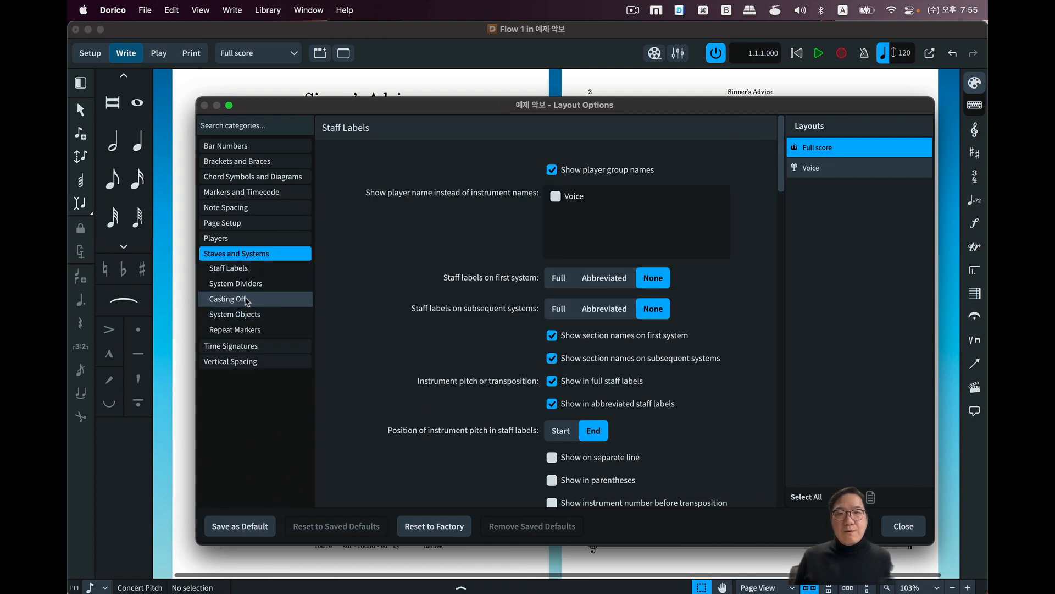
click(246, 301)
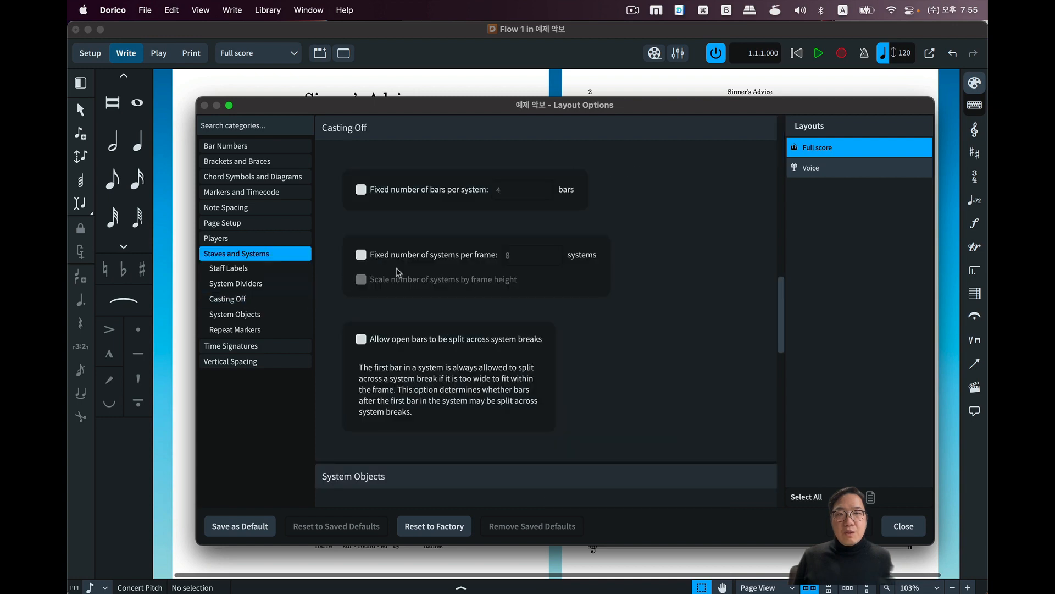
drag(388, 104, 707, 112)
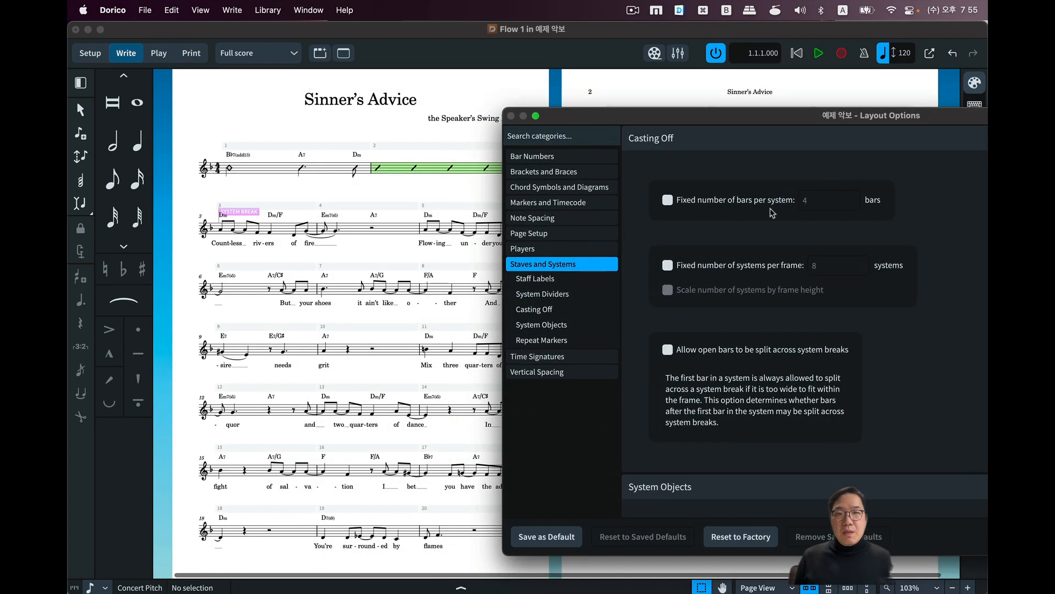
click(722, 202)
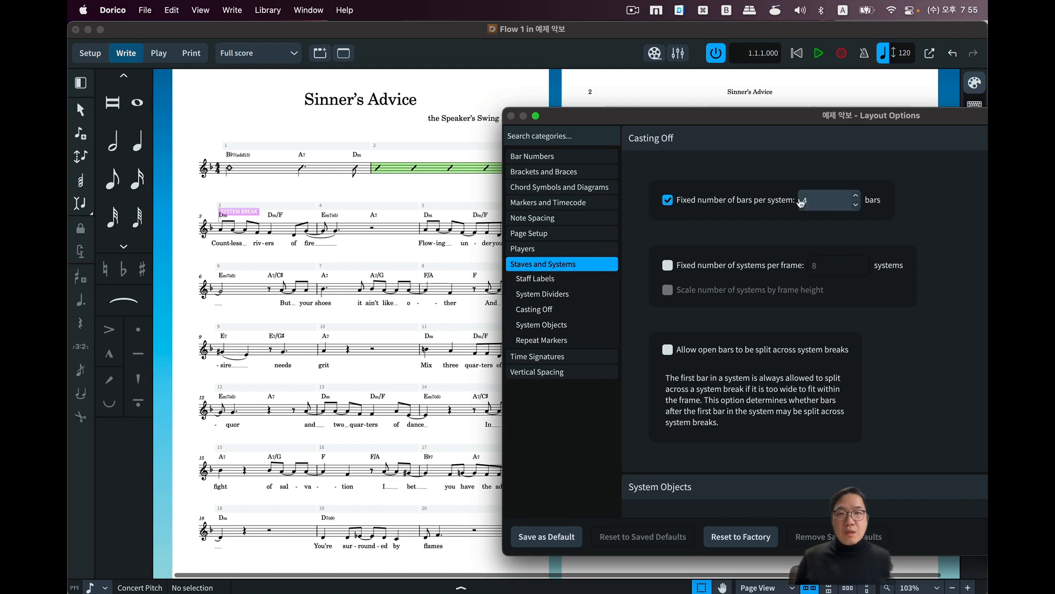
drag(789, 118, 456, 0)
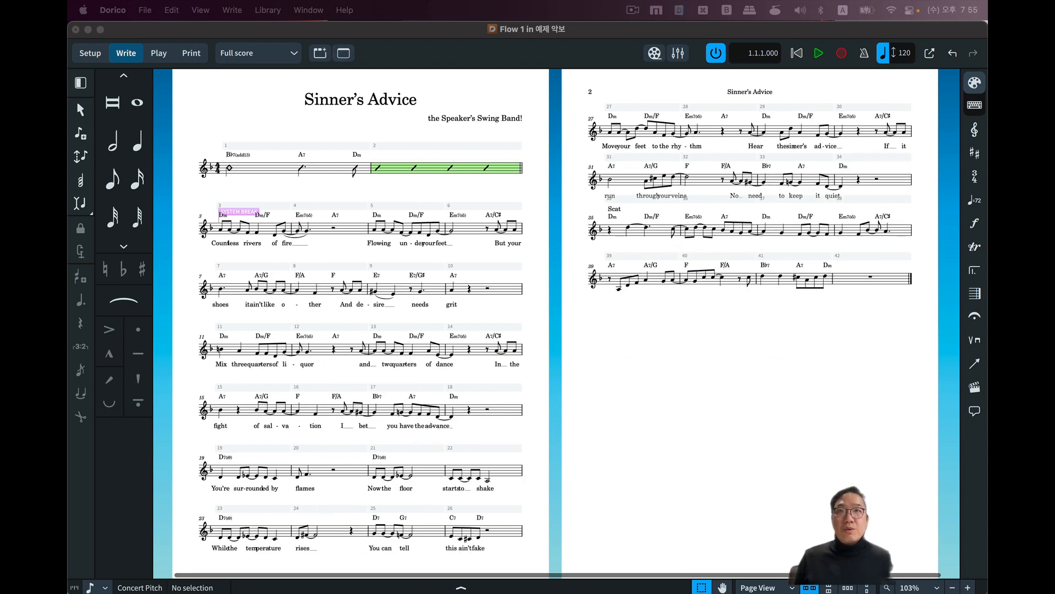
Turn off the fixed number of bars per system in the full score's Casting Off options and apply it.
key(super+shift+l)
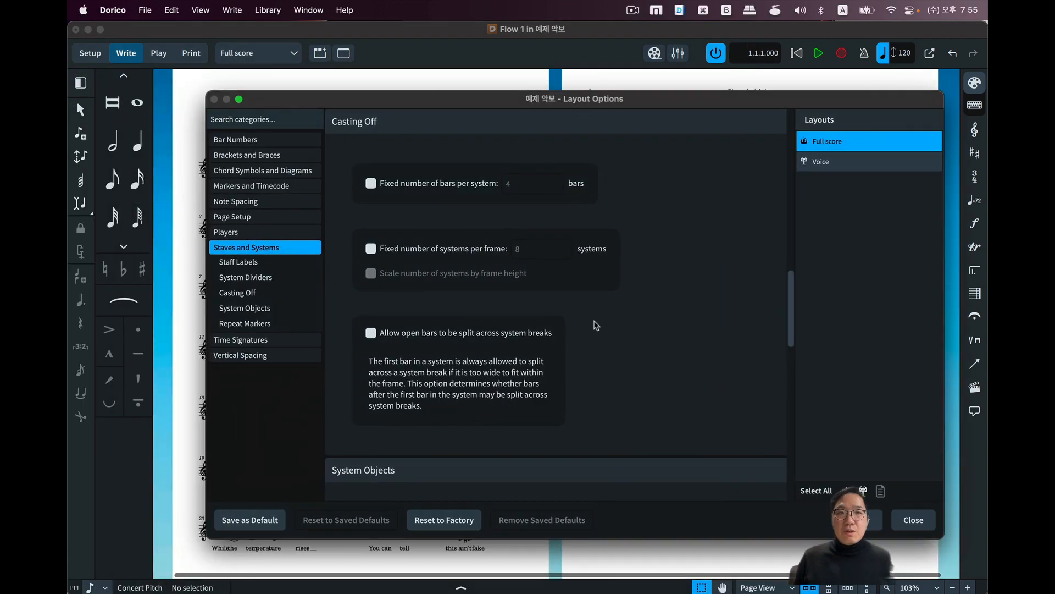
drag(435, 98, 456, 1)
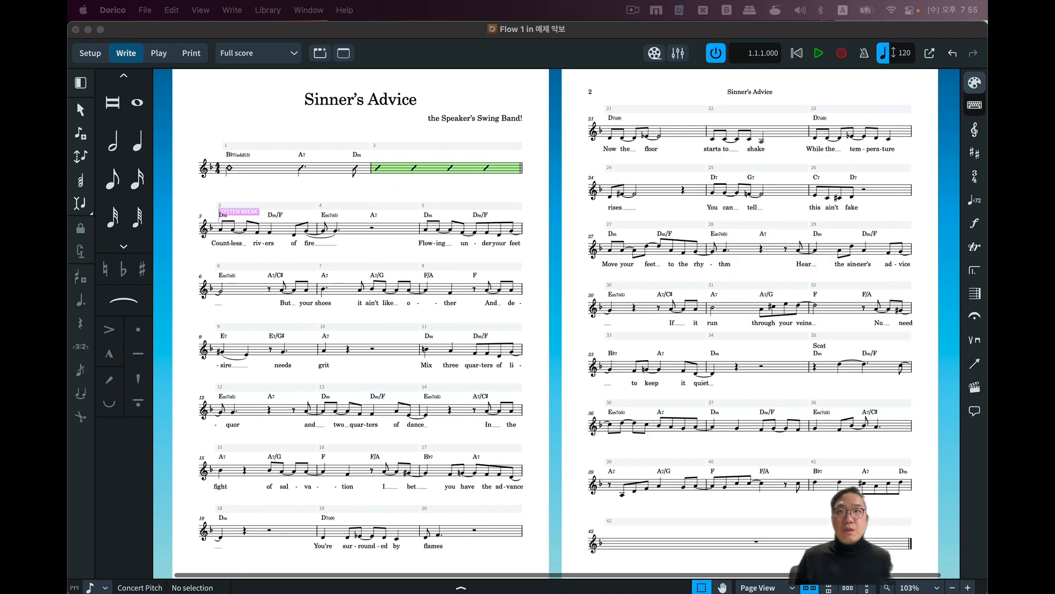
Set a fixed number of 8 systems per frame in the full score's Casting Off options and apply it.
drag(566, 1, 812, 101)
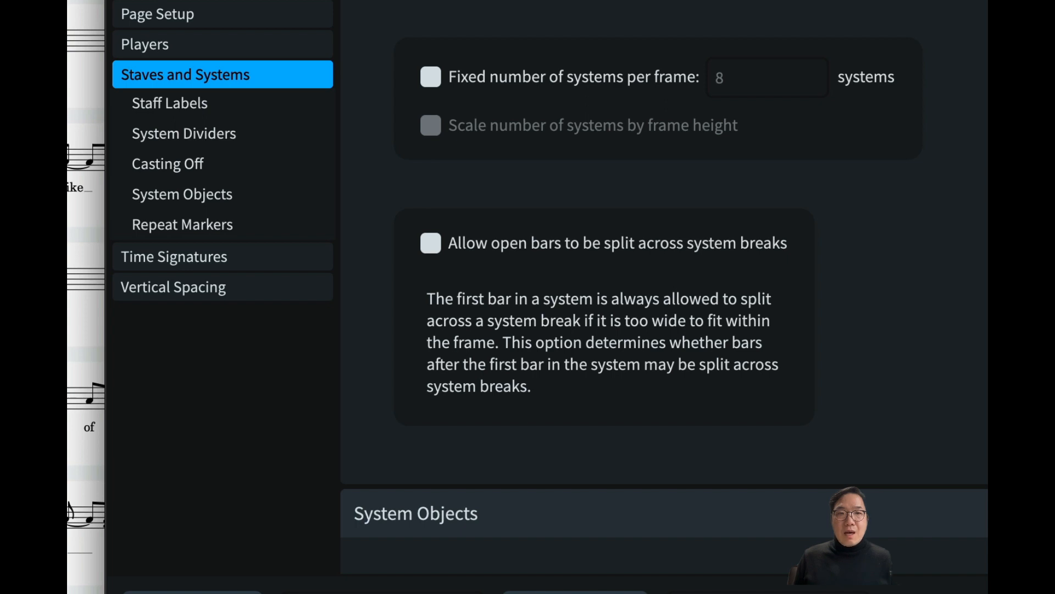
click(591, 76)
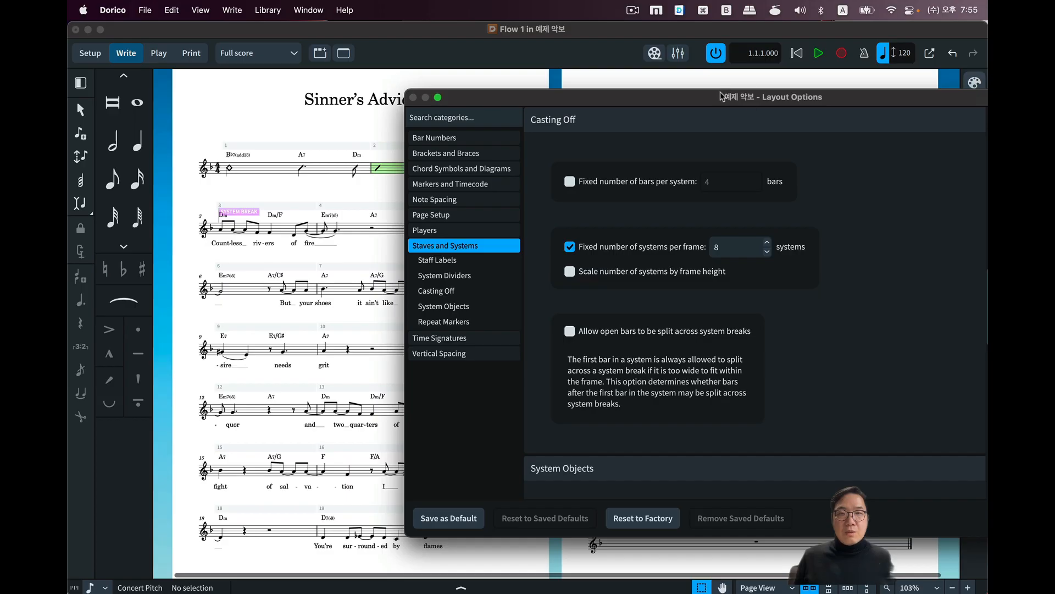
drag(700, 74, 634, 67)
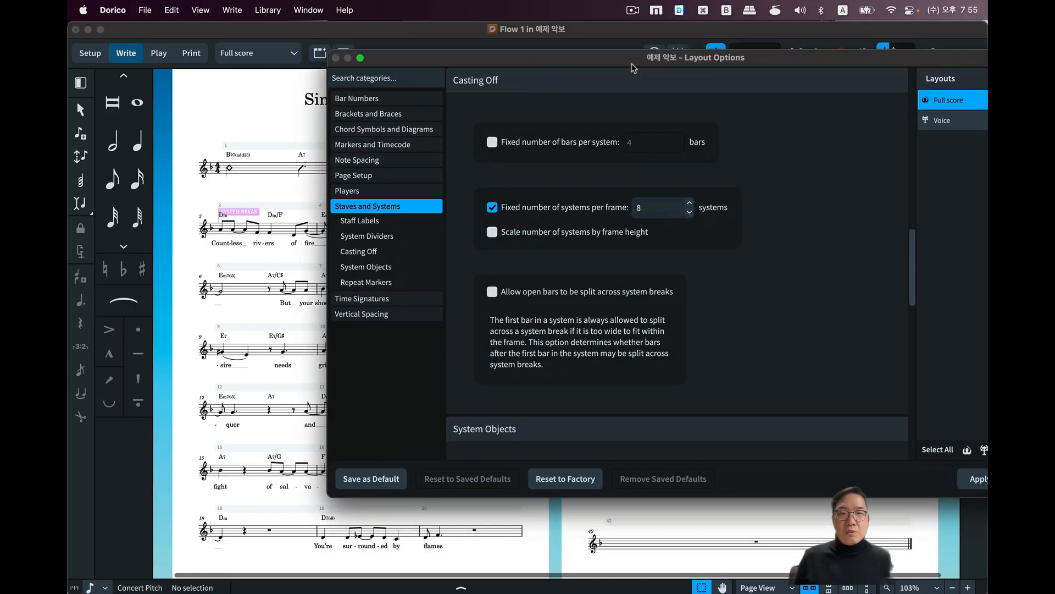
click(970, 477)
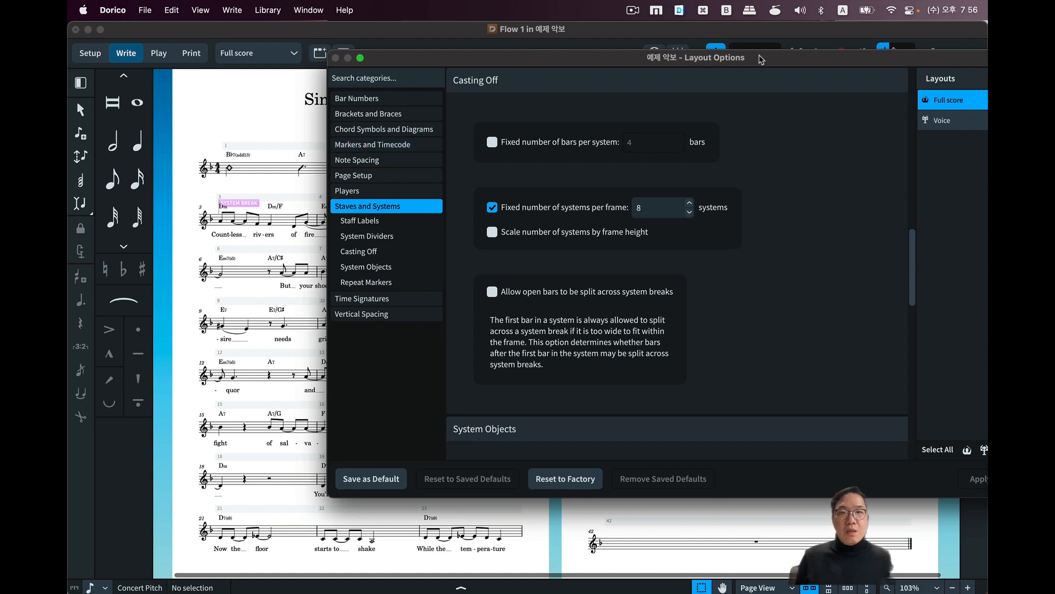
Open the Vertical Justification section of the full score's Vertical Spacing layout options.
drag(761, 59, 254, 75)
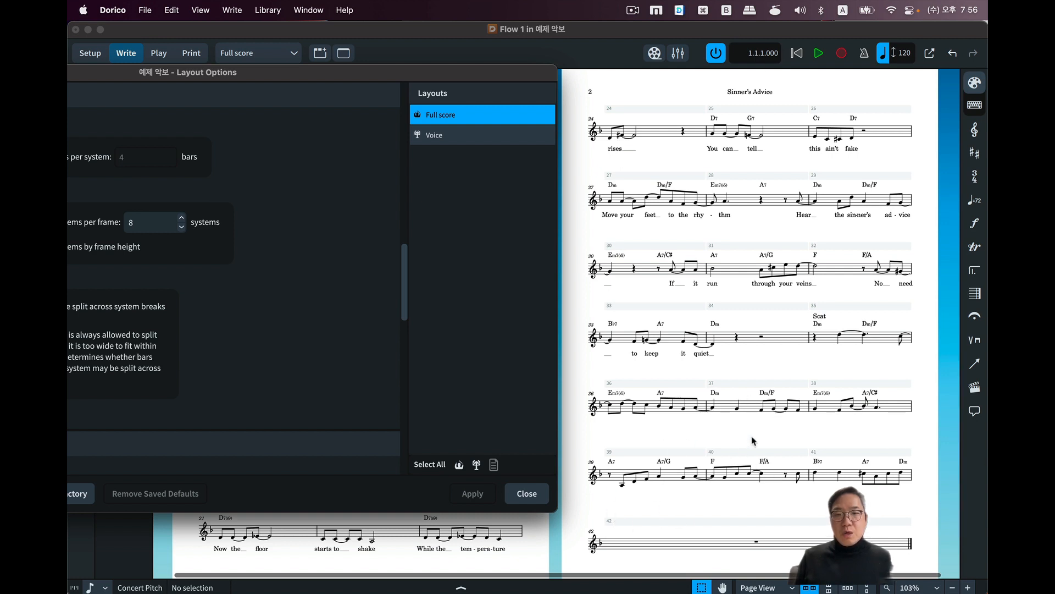
double_click(253, 73)
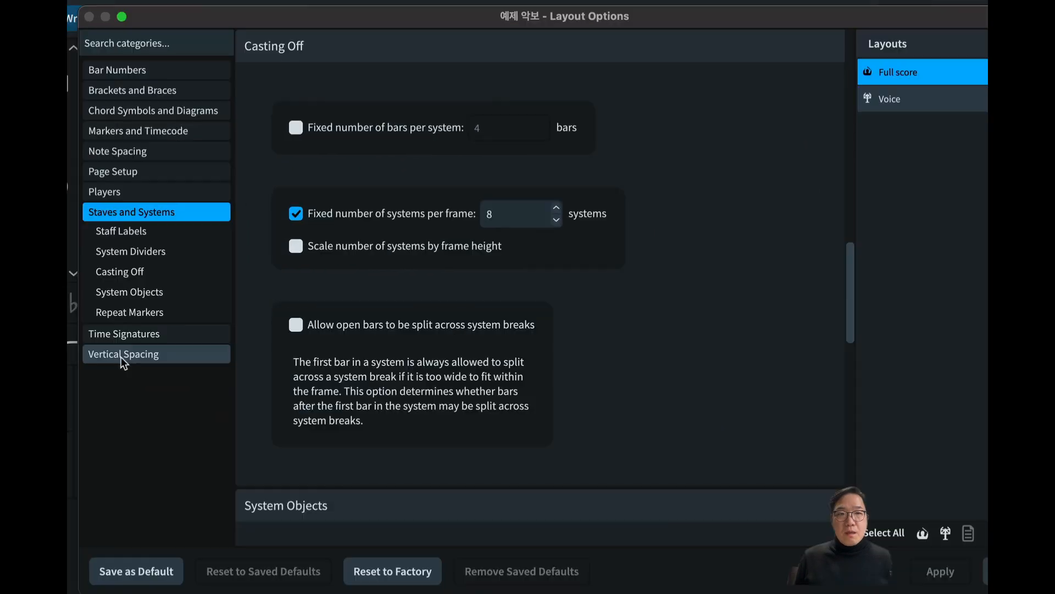
click(160, 309)
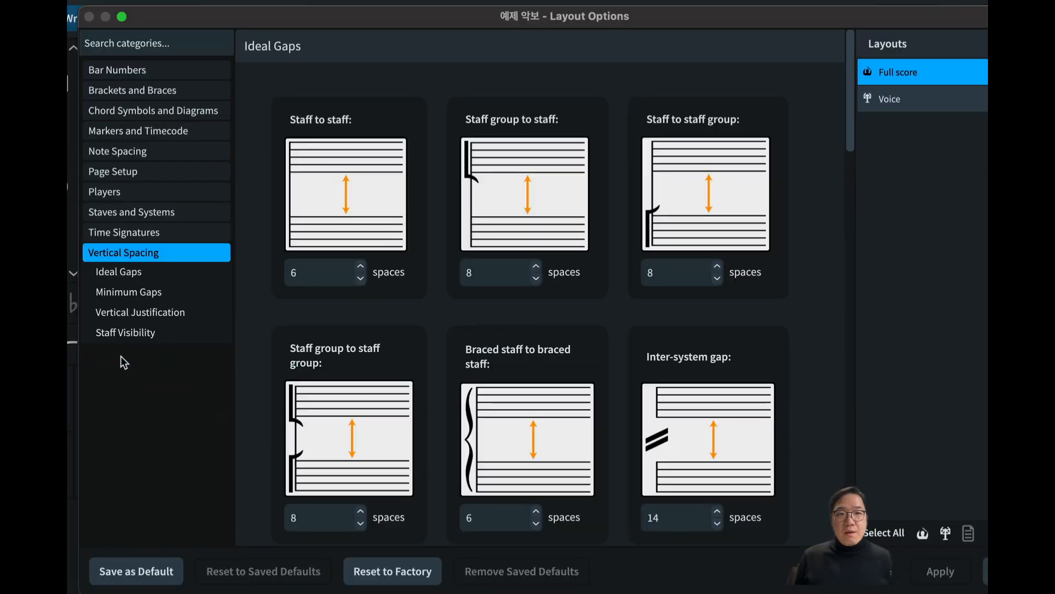
click(140, 312)
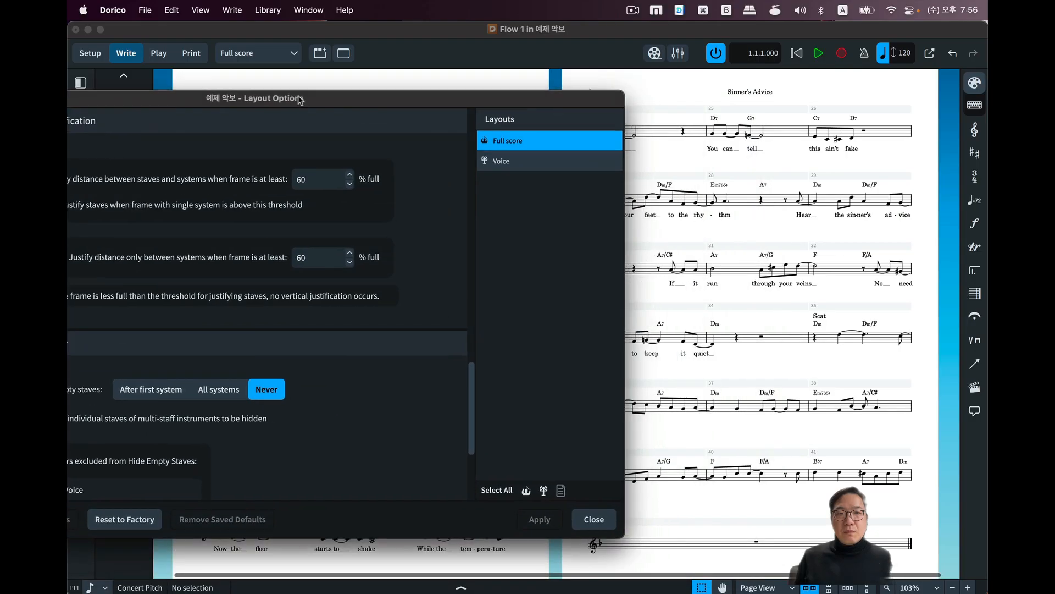
Set both vertical justification thresholds, for staves and systems and for systems only, to 85% full and apply them to the full score.
drag(306, 99, 324, 115)
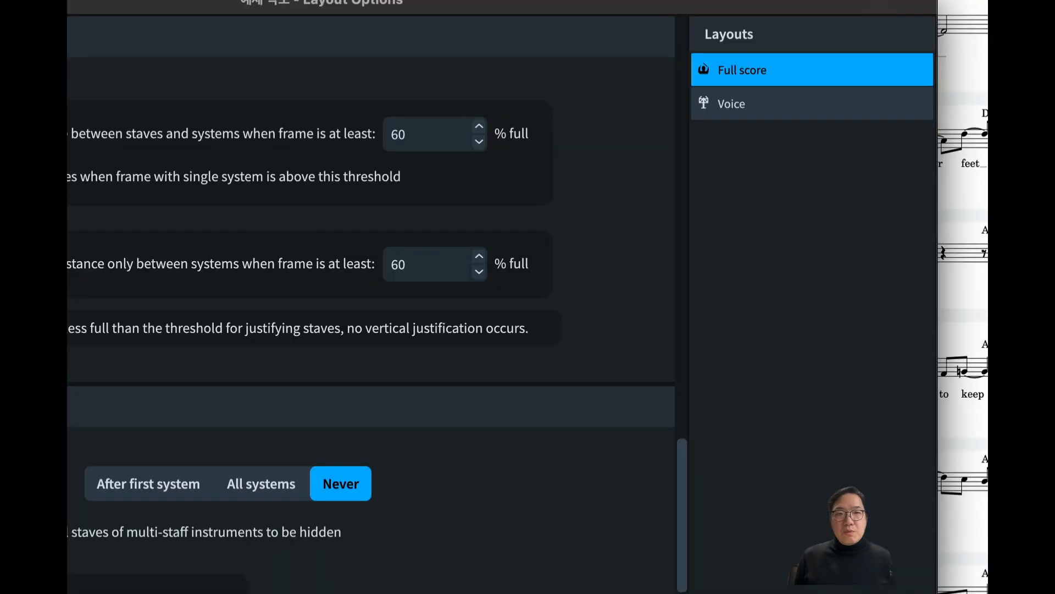
drag(104, 7, 225, 8)
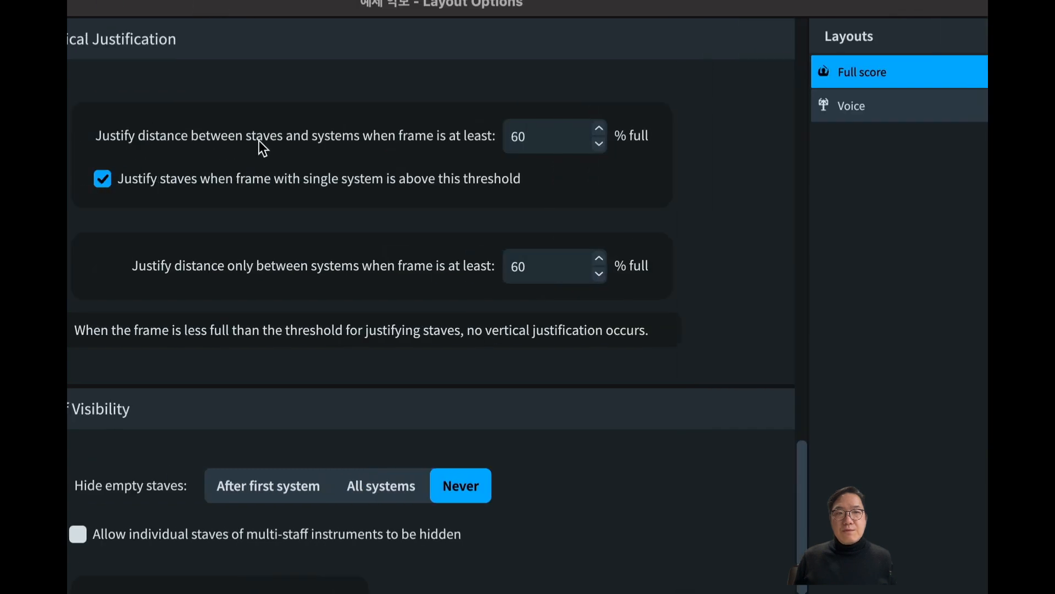
drag(373, 3, 214, 126)
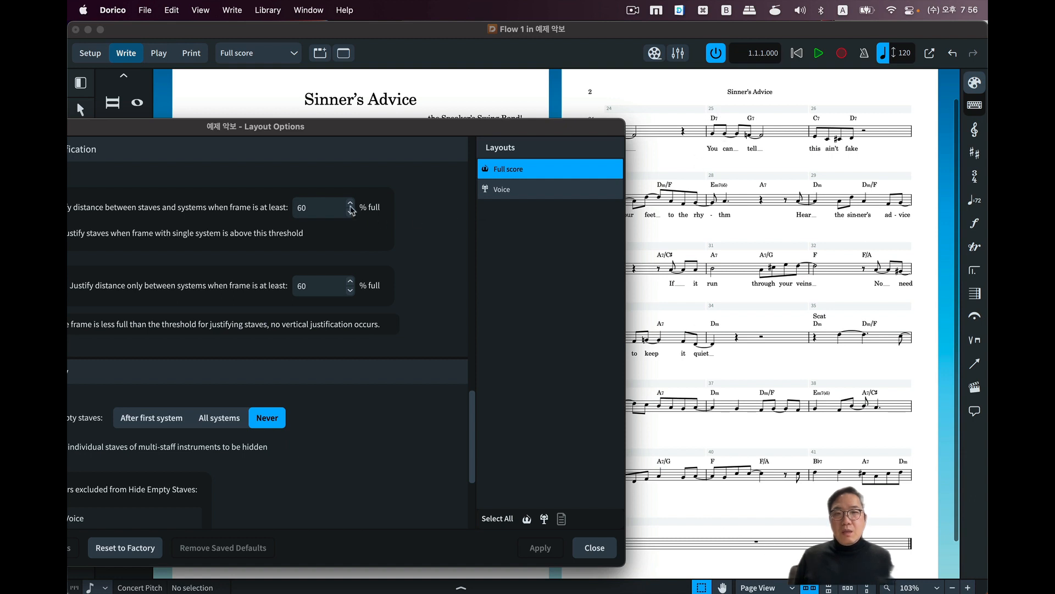
click(318, 207)
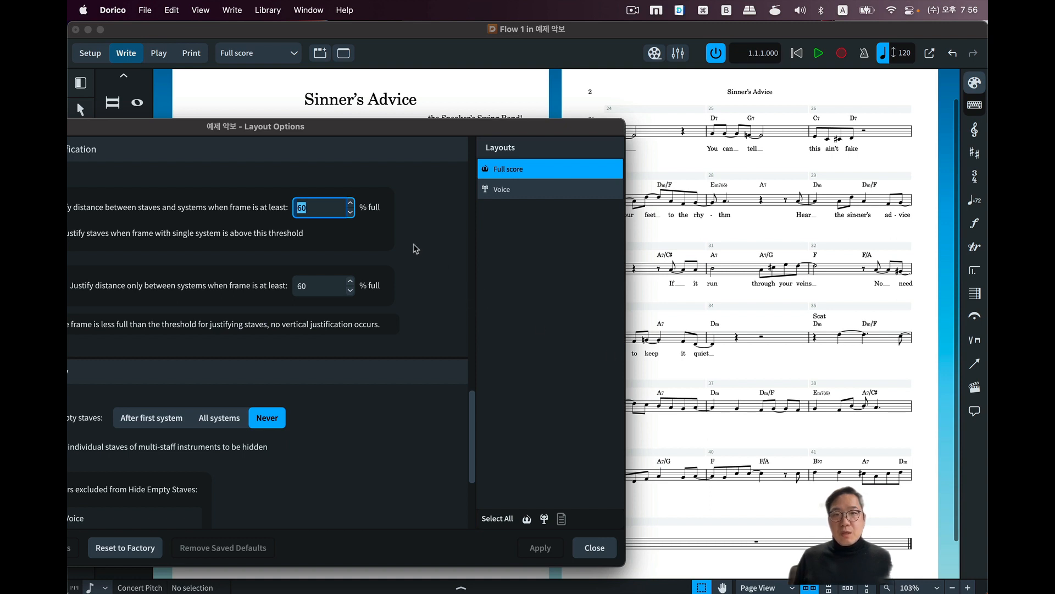
text(85)
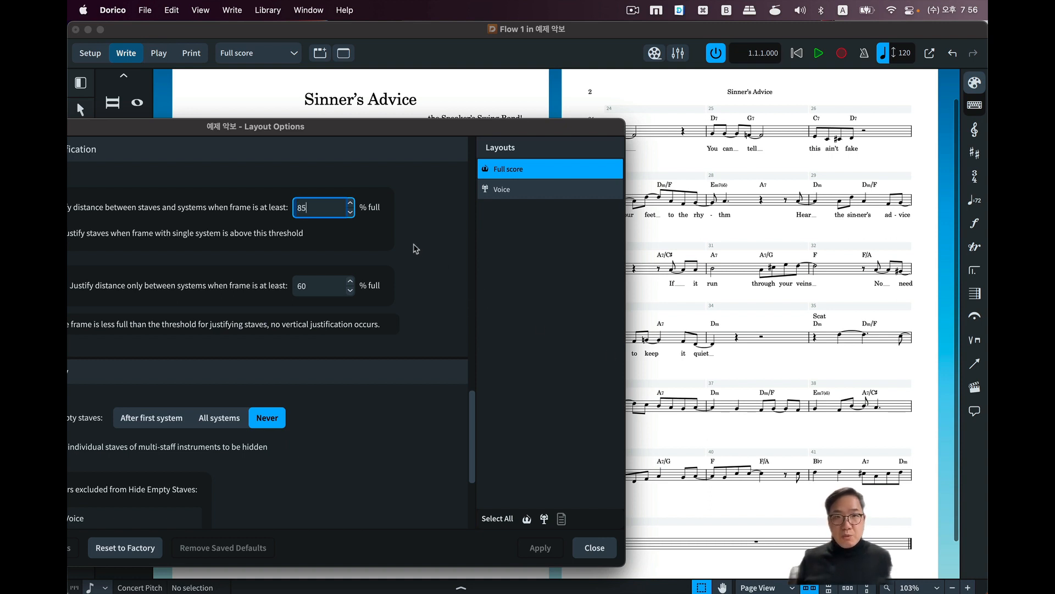
key(Tab)
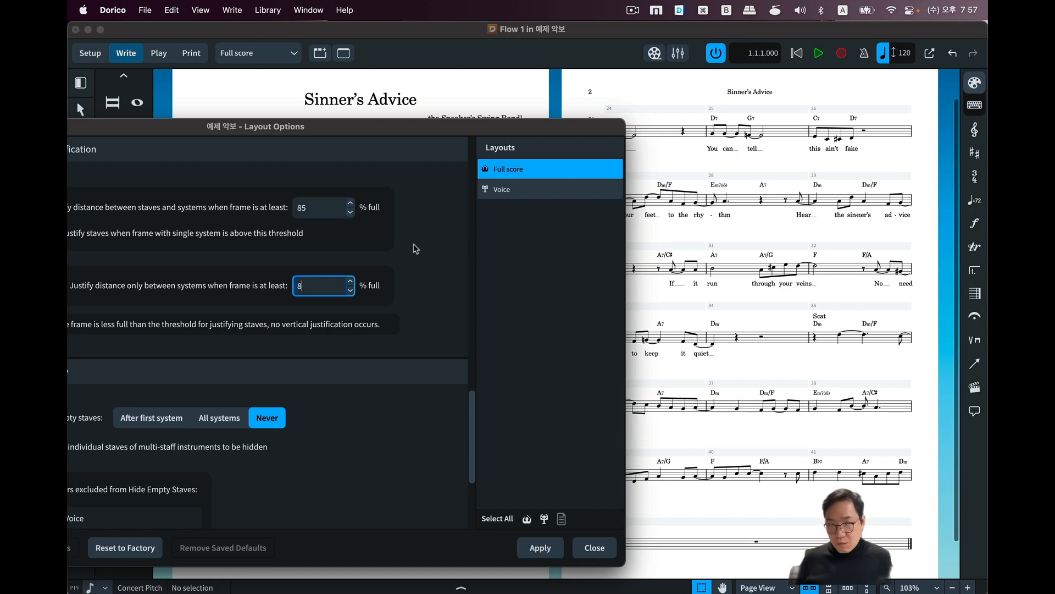
scroll(415, 248, down, 3)
scroll(424, 313, up, 10)
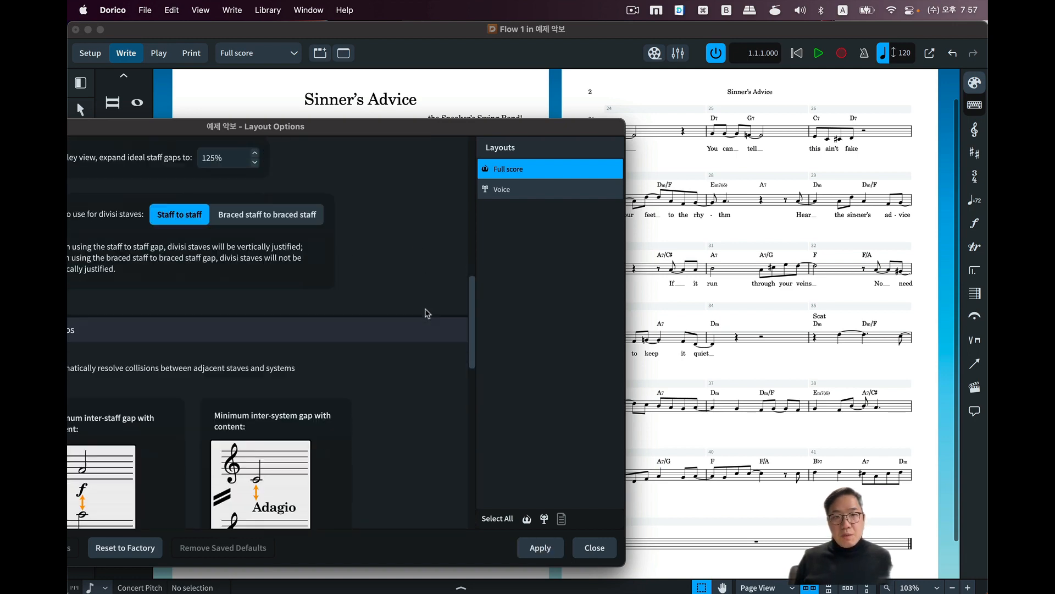
scroll(427, 314, down, 10)
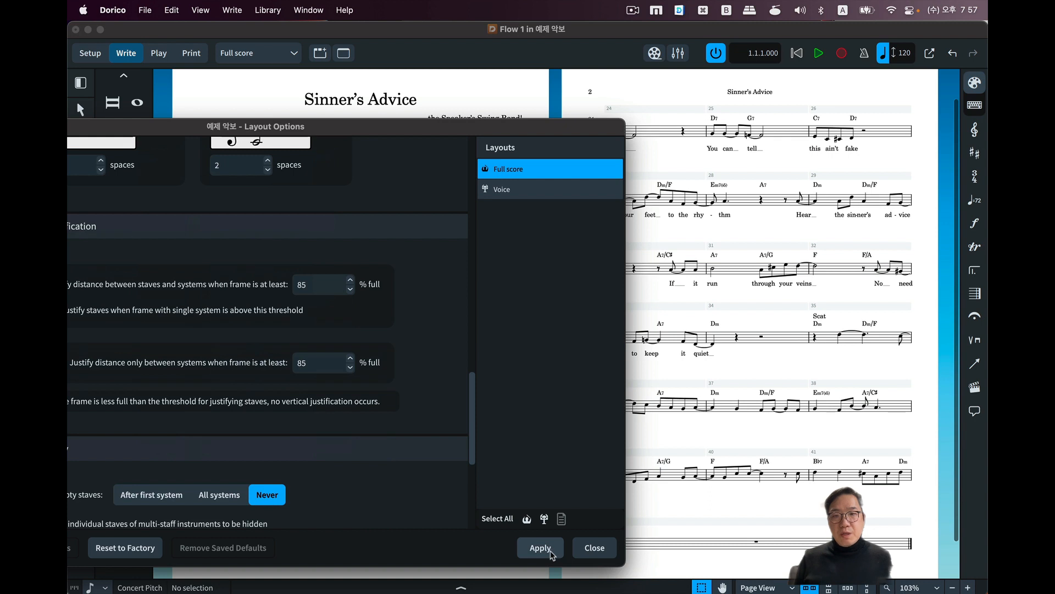
click(552, 555)
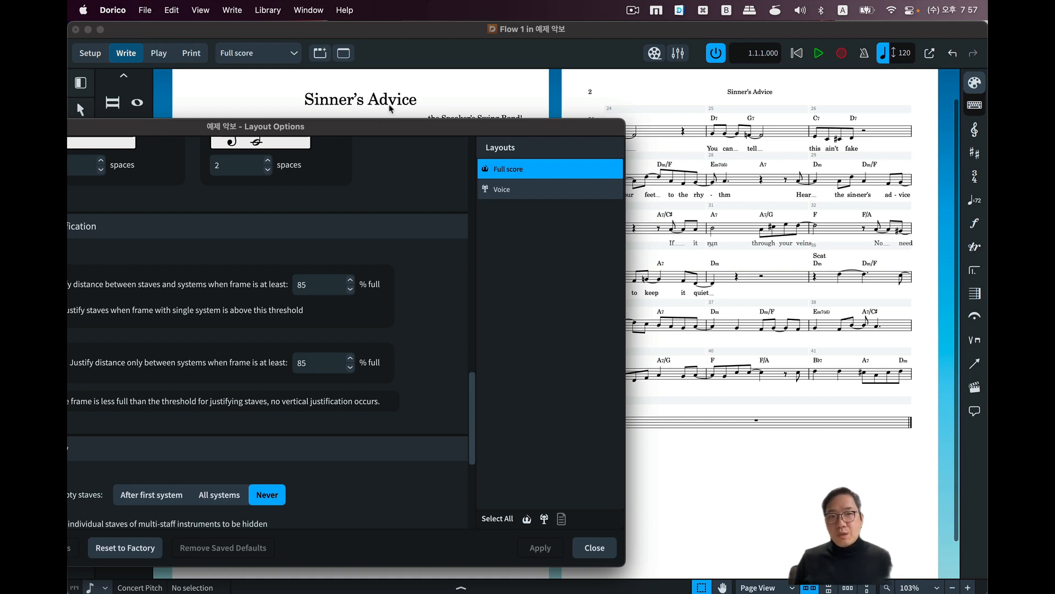
Set both vertical justification thresholds back to 60% full and apply the change to the full score.
drag(372, 127, 324, 110)
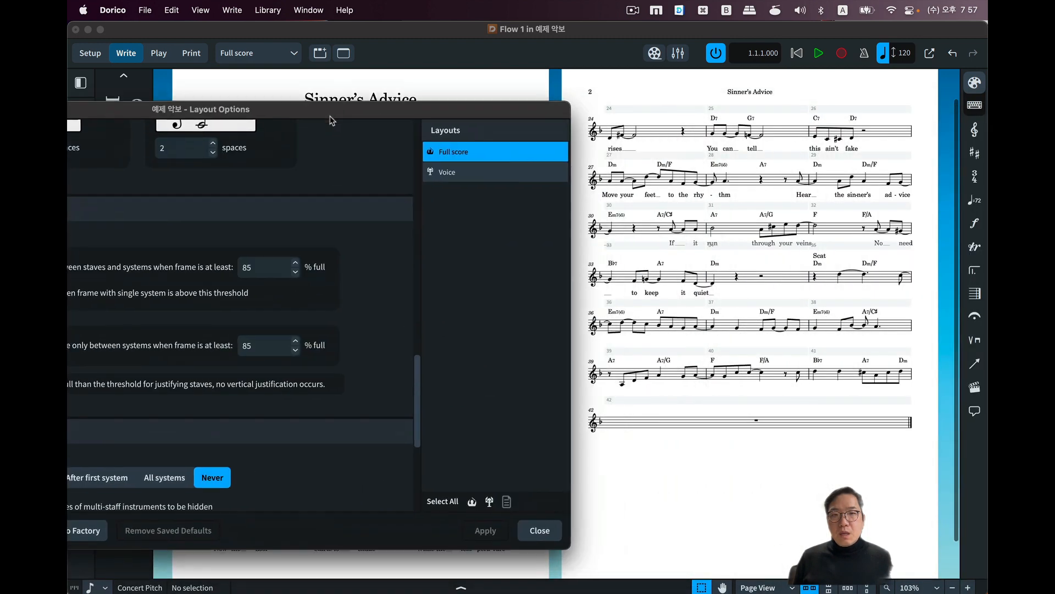
double_click(260, 260)
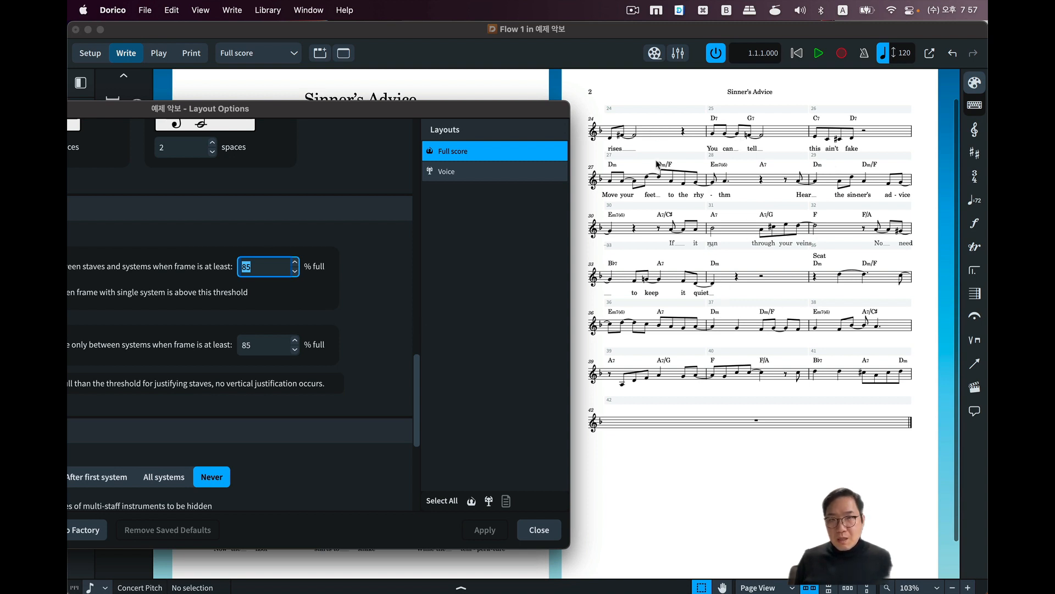
text(60)
key(Tab)
text(60)
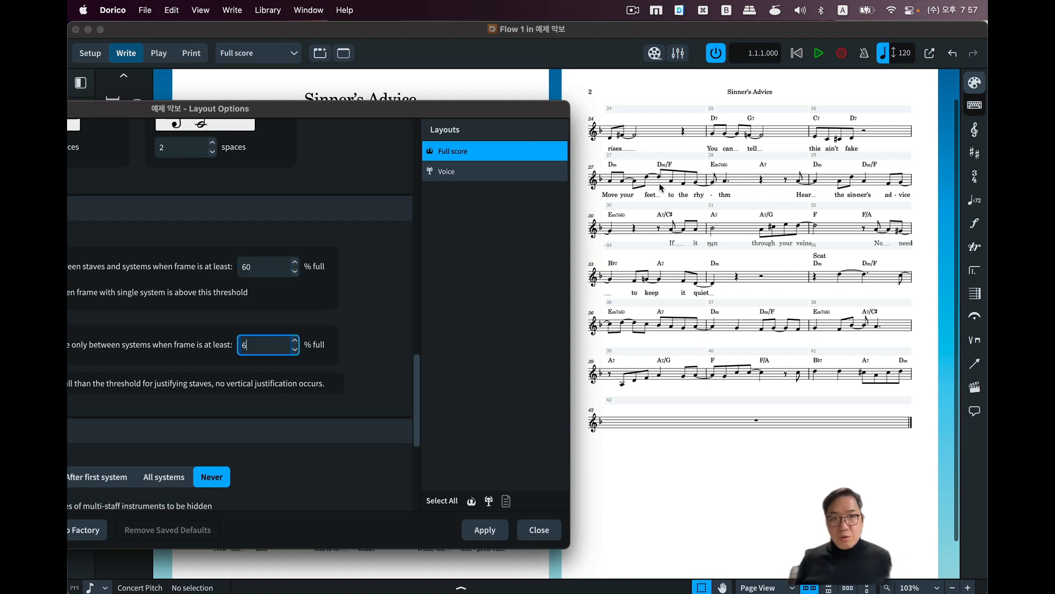
key(Tab)
scroll(655, 175, up, 2)
scroll(332, 304, up, 5)
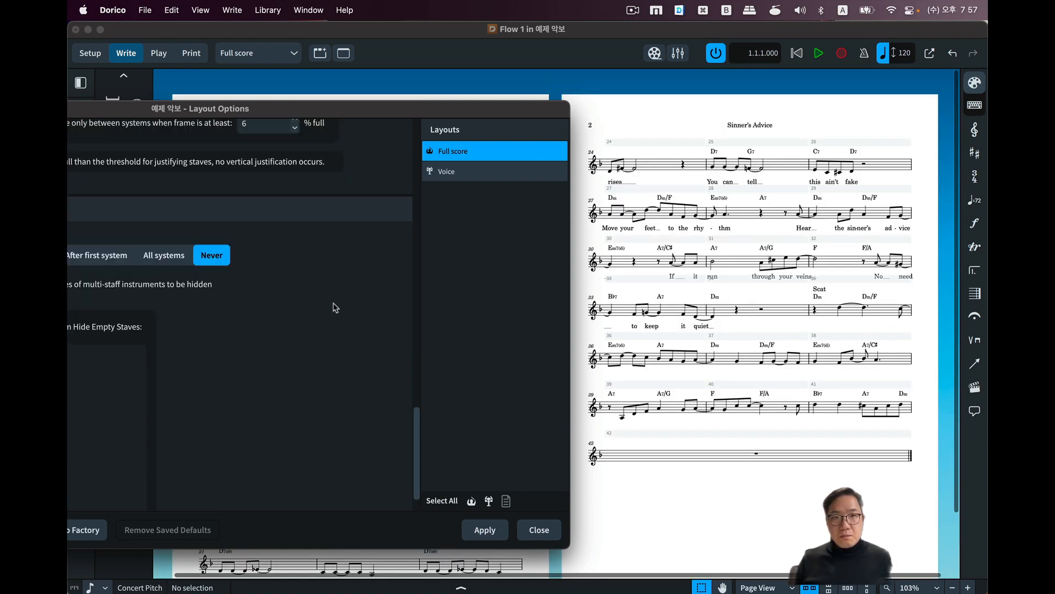
click(265, 383)
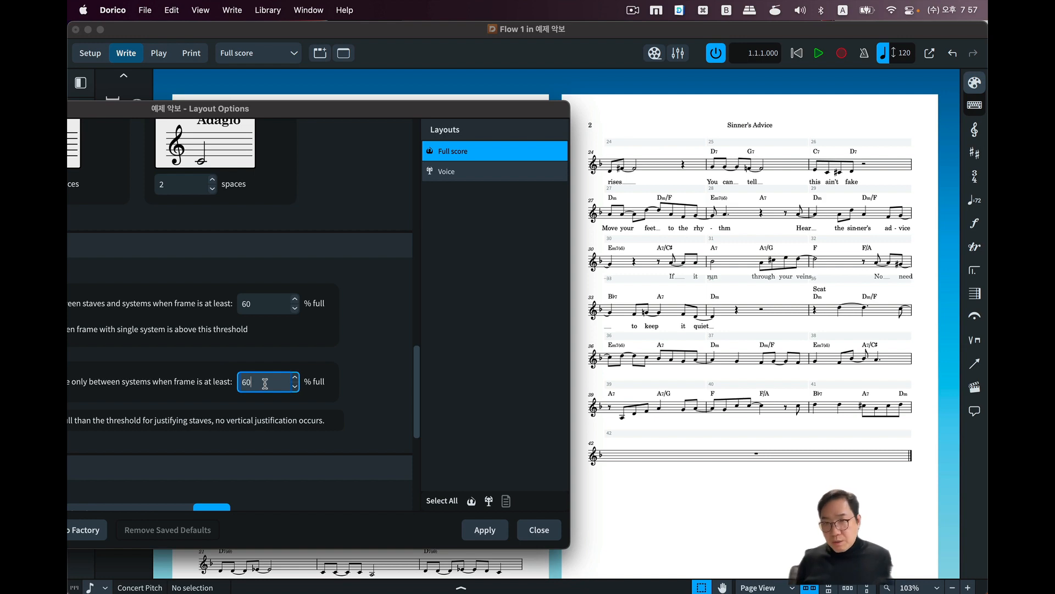
scroll(265, 383, down, 5)
click(483, 529)
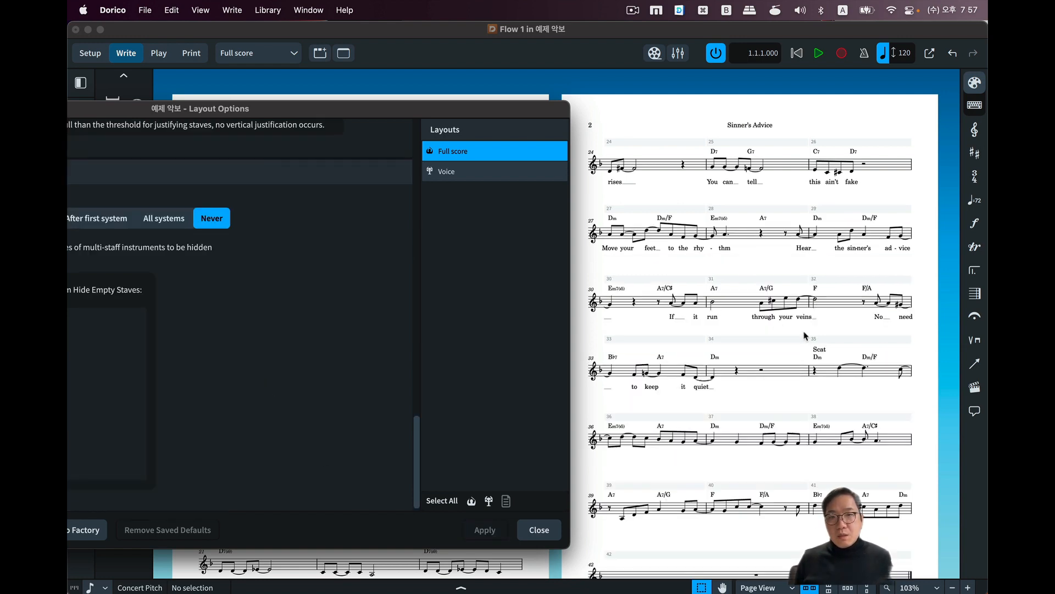
Set both vertical justification thresholds to 100% full, apply them, and close Layout Options to check the system spacing on both pages.
scroll(342, 320, up, 5)
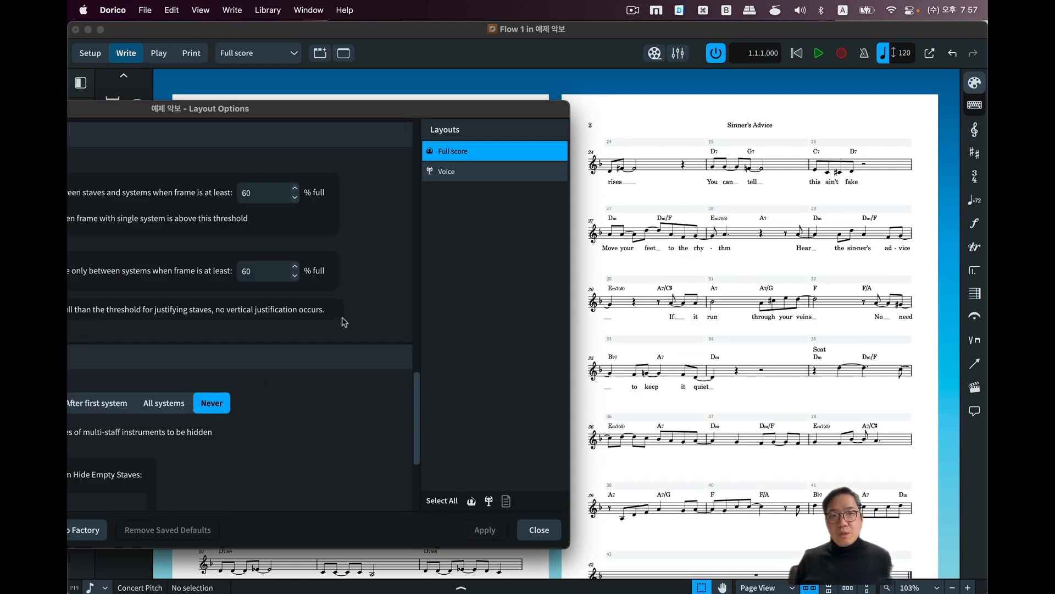
double_click(267, 348)
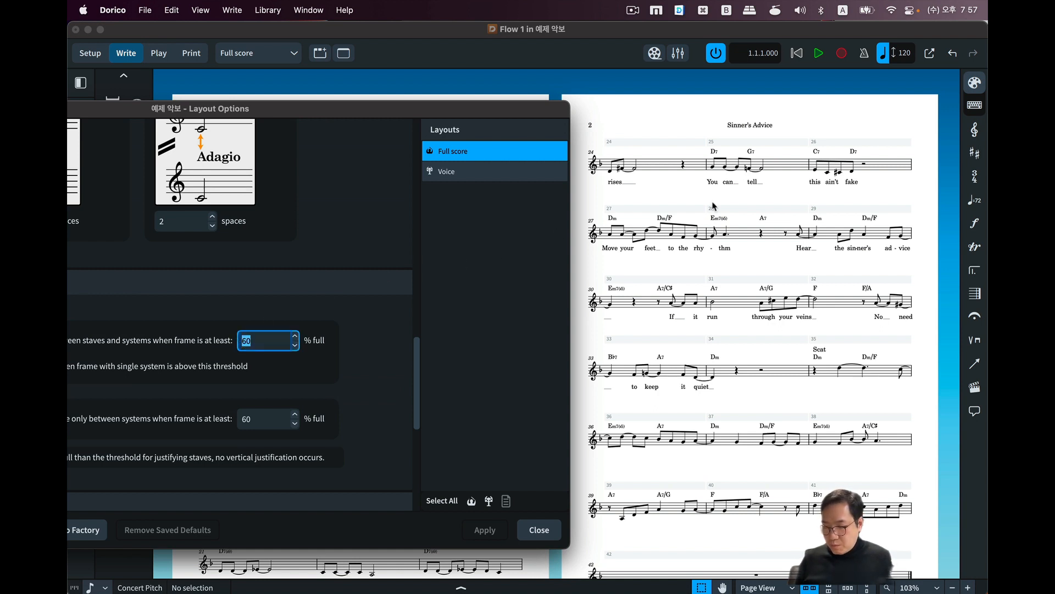
text(100)
key(Tab)
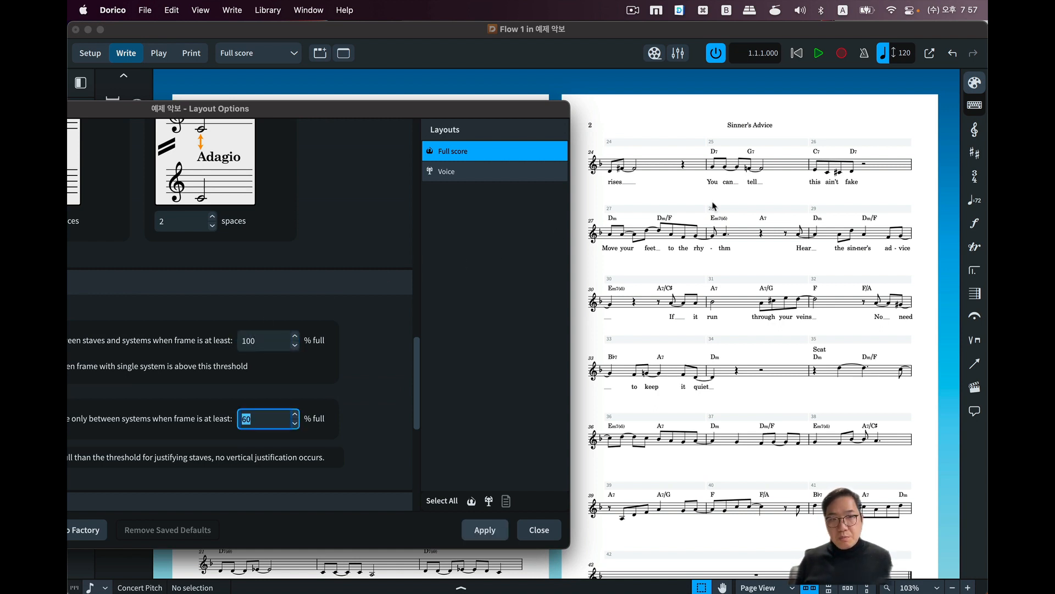
text(100)
key(Tab)
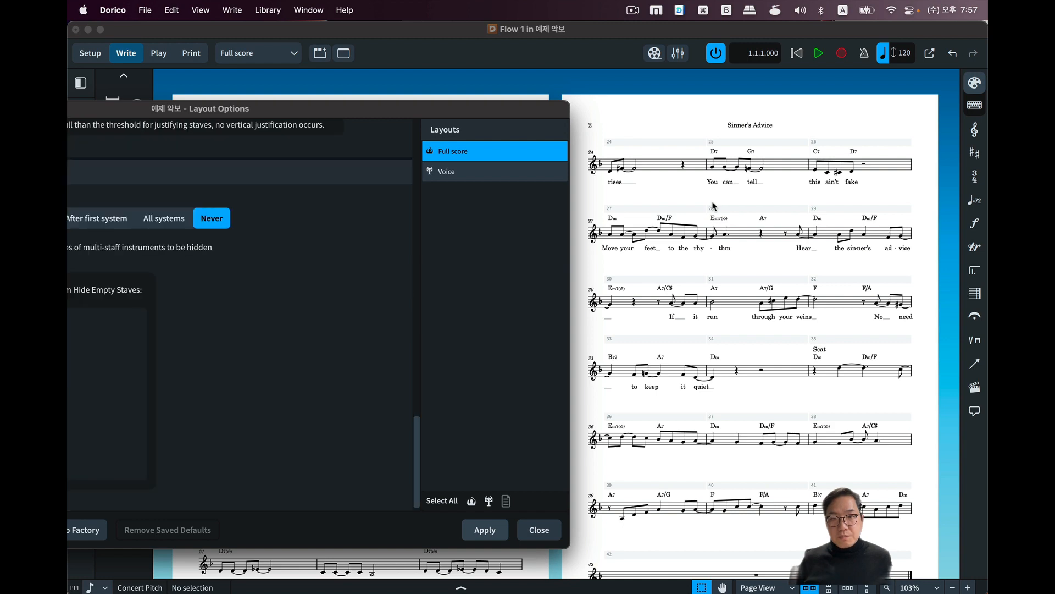
click(483, 529)
drag(377, 109, 782, 68)
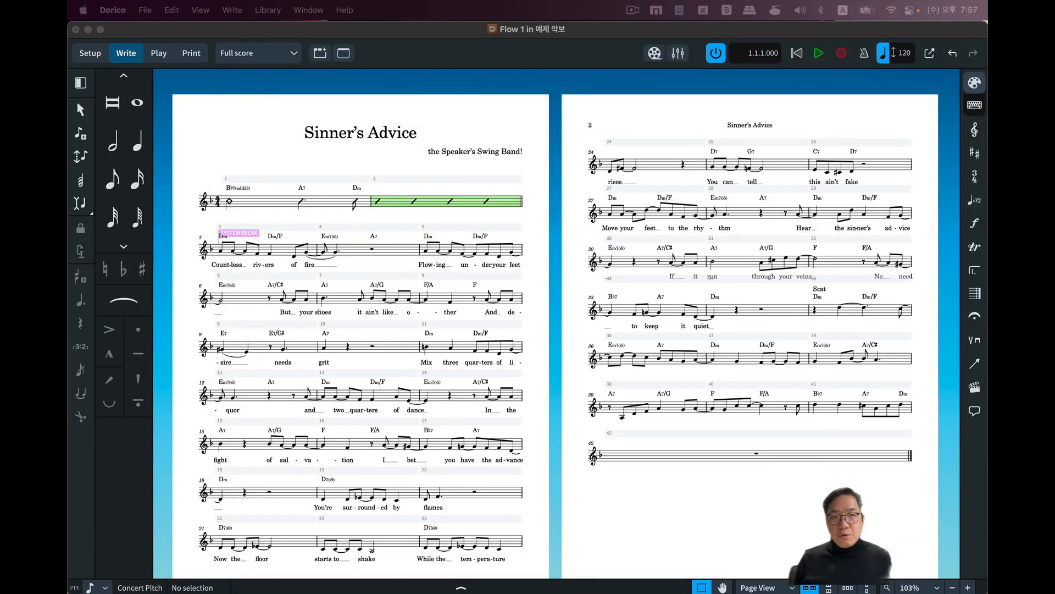
scroll(556, 181, down, 3)
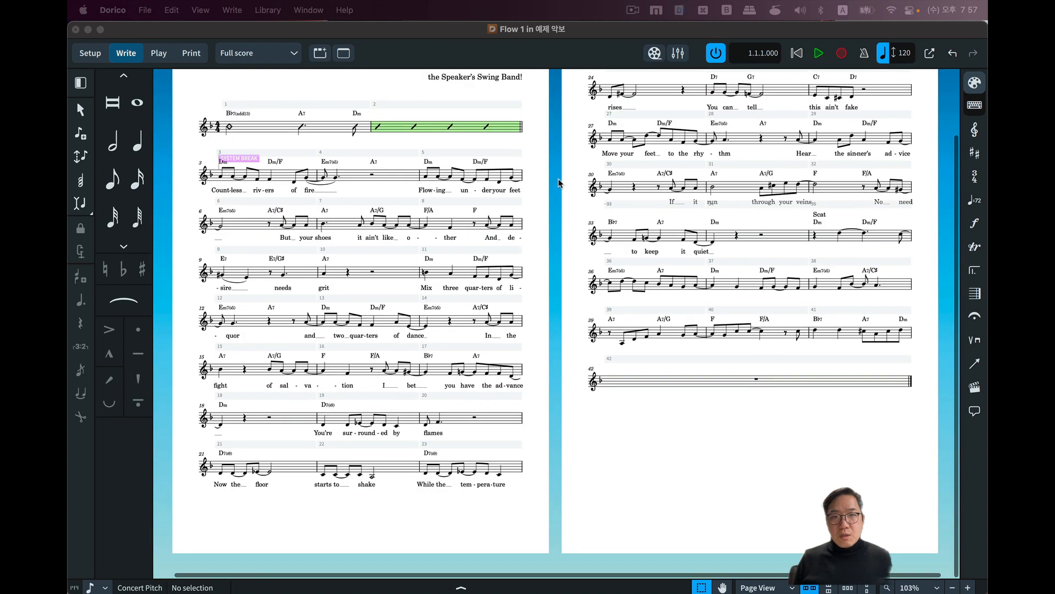
scroll(537, 253, up, 3)
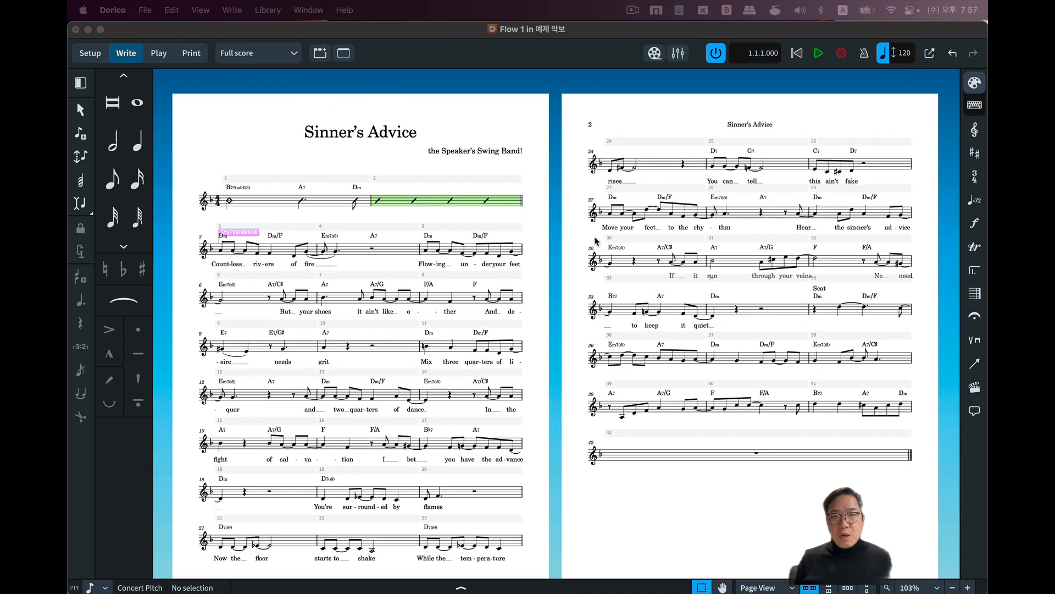
scroll(503, 243, down, 3)
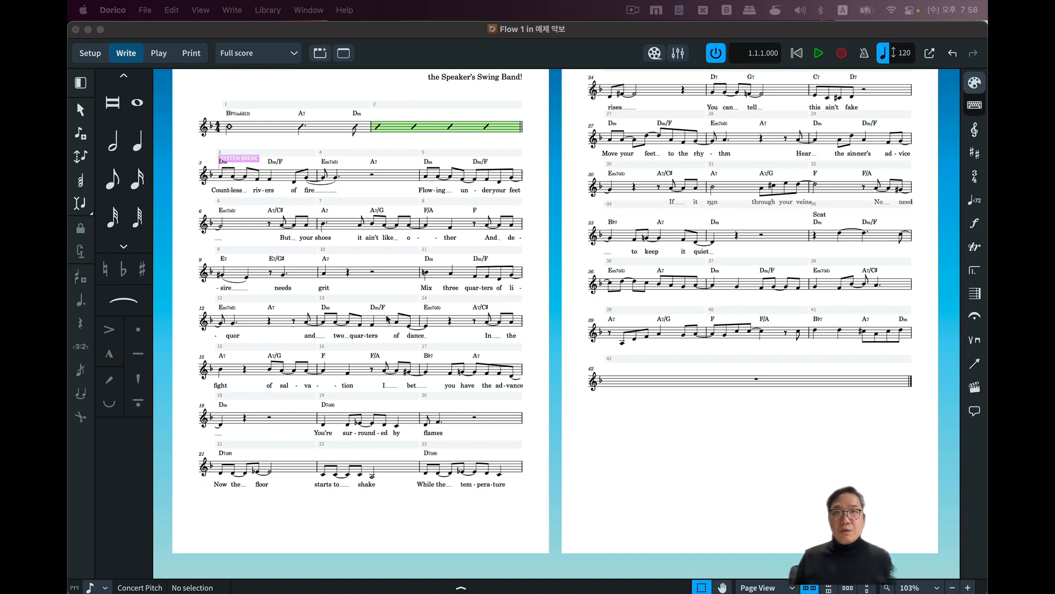
Reopen Layout Options and review the full score's vertical justification thresholds and the rastral size choices in Page Setup.
key(super+shift+l)
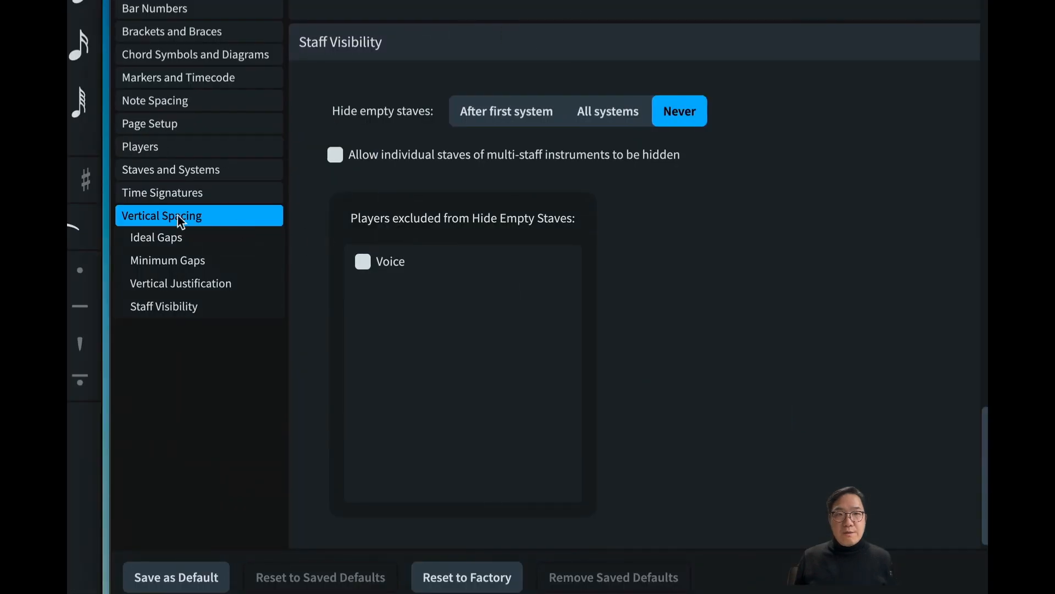
click(216, 284)
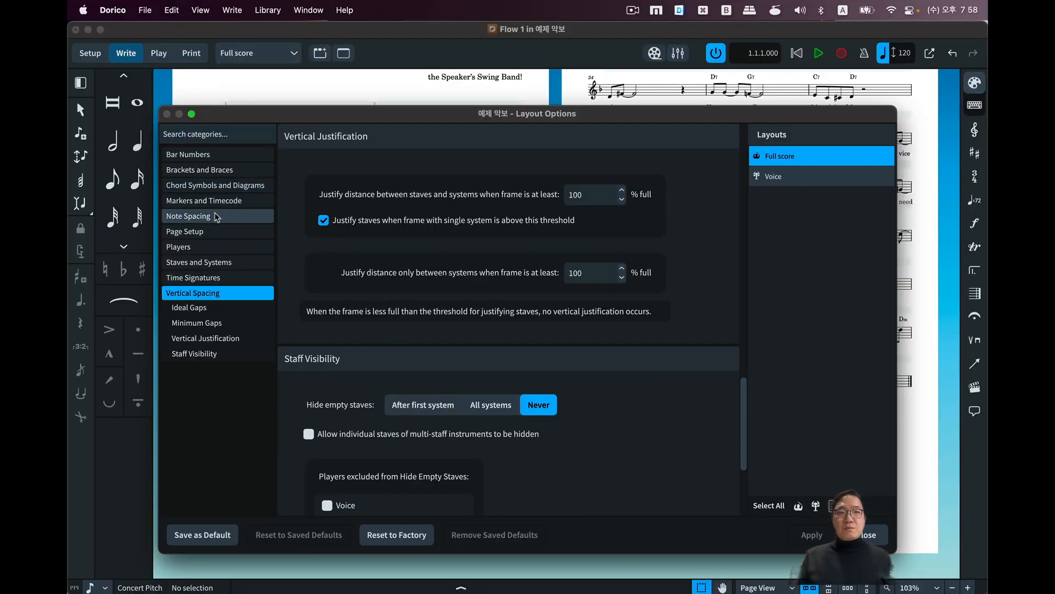
click(217, 232)
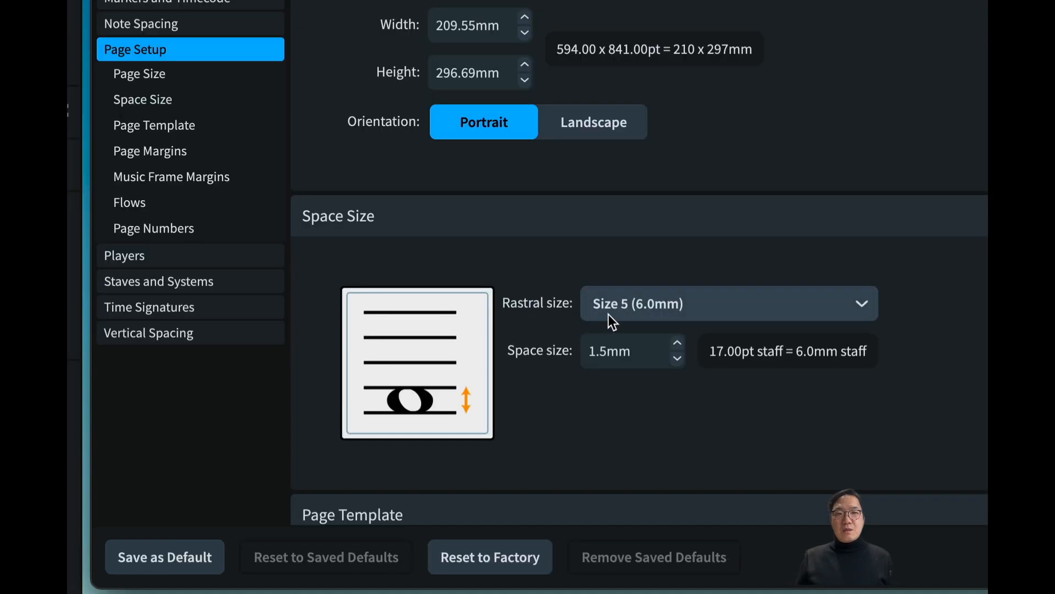
click(622, 305)
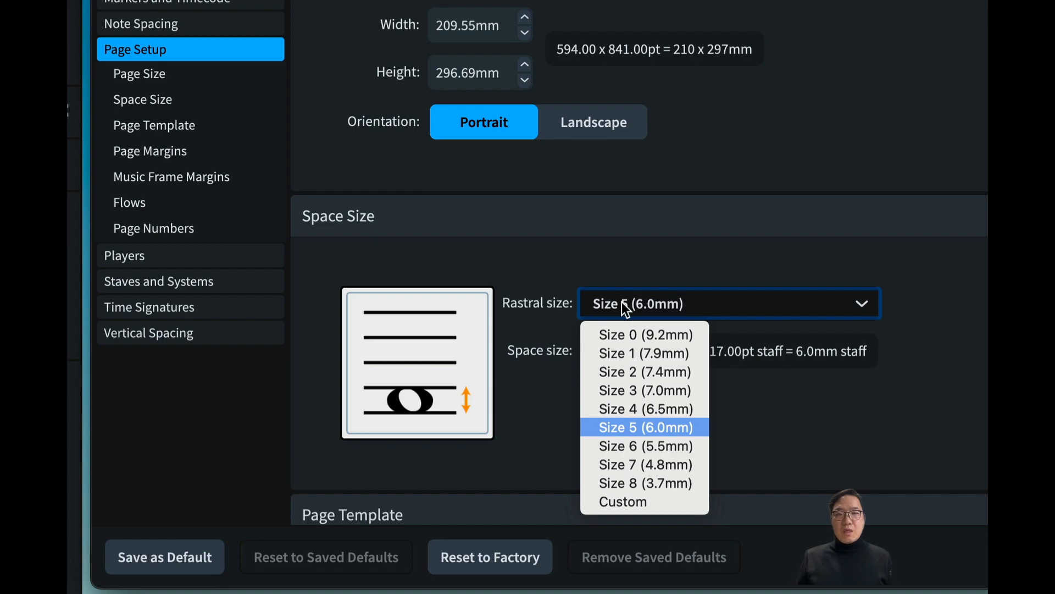
click(625, 309)
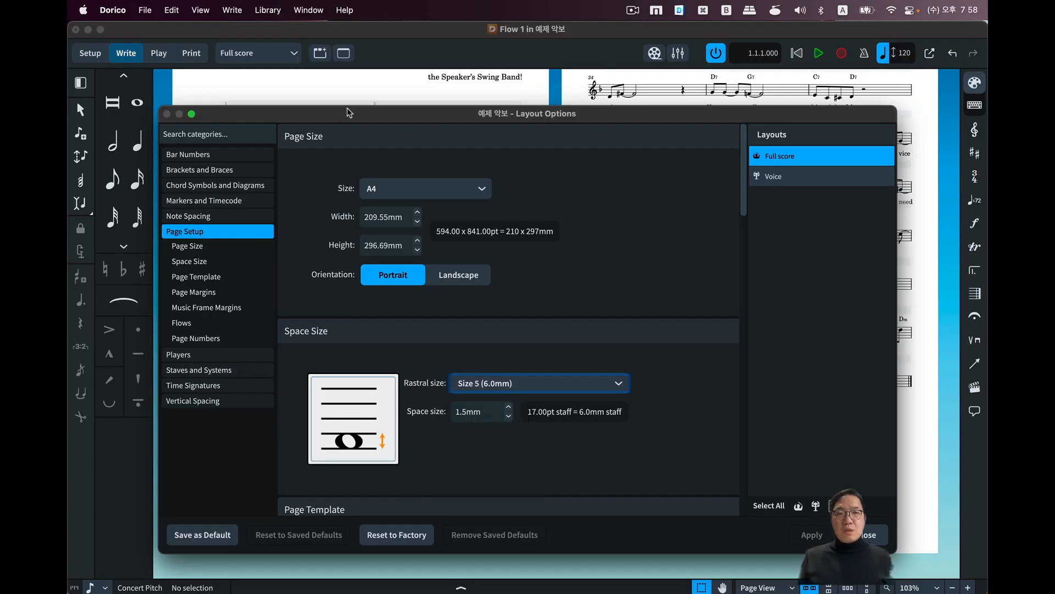
drag(337, 110, 746, 119)
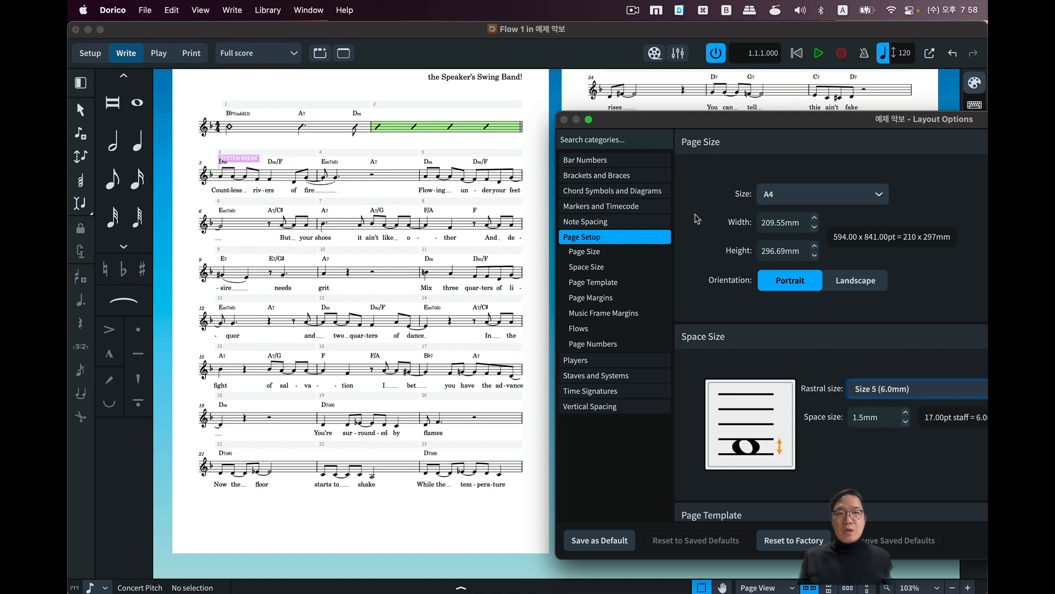
Review the full score's Note Spacing options, including Make space for lyrics, and close Layout Options.
click(610, 223)
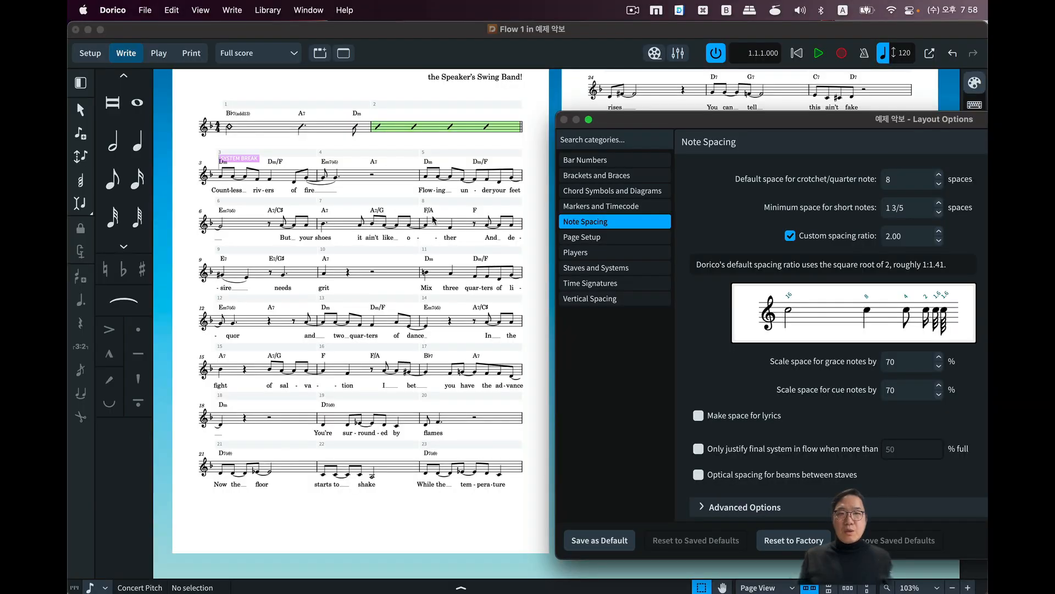
click(723, 423)
click(722, 423)
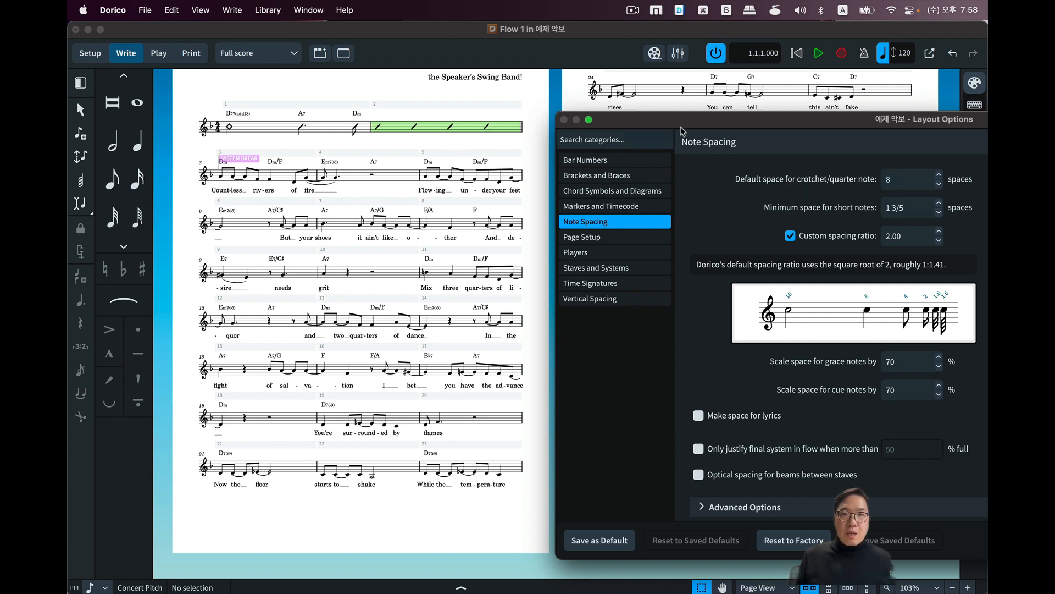
drag(685, 122, 265, 113)
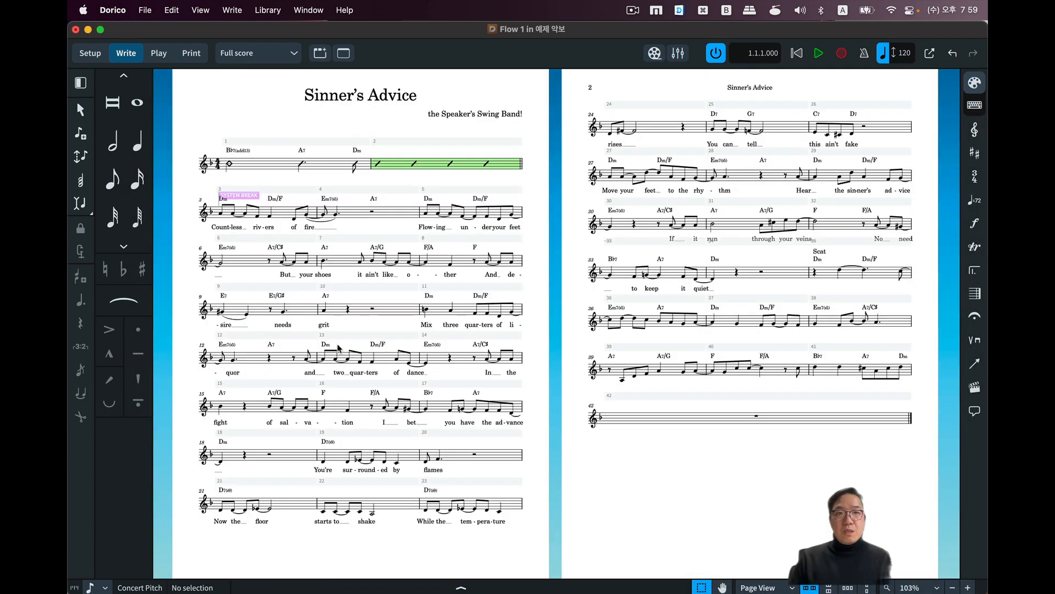